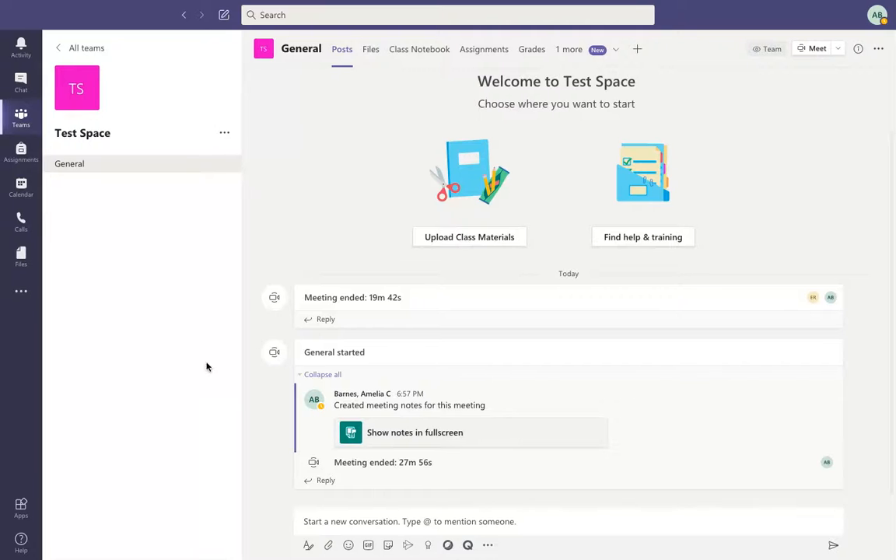
Start a Class team from Join or create team, then cancel and return to the Teams overview.
{"action": "left_click", "coordinate": [9, 121]}
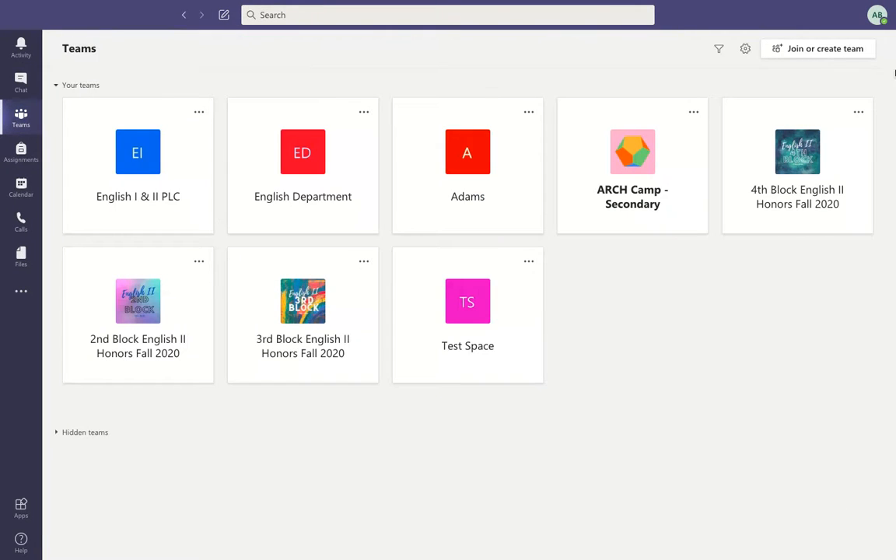
{"action": "left_click", "coordinate": [842, 50]}
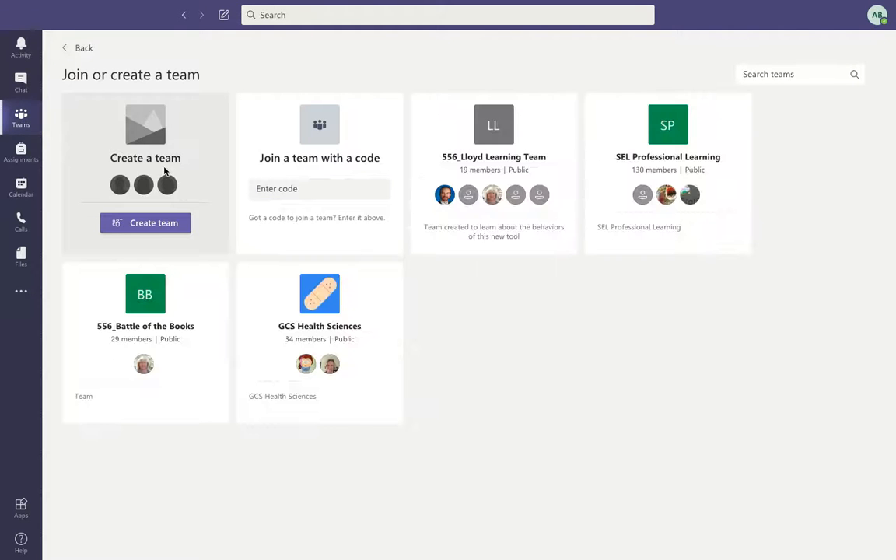
{"action": "left_click", "coordinate": [136, 223]}
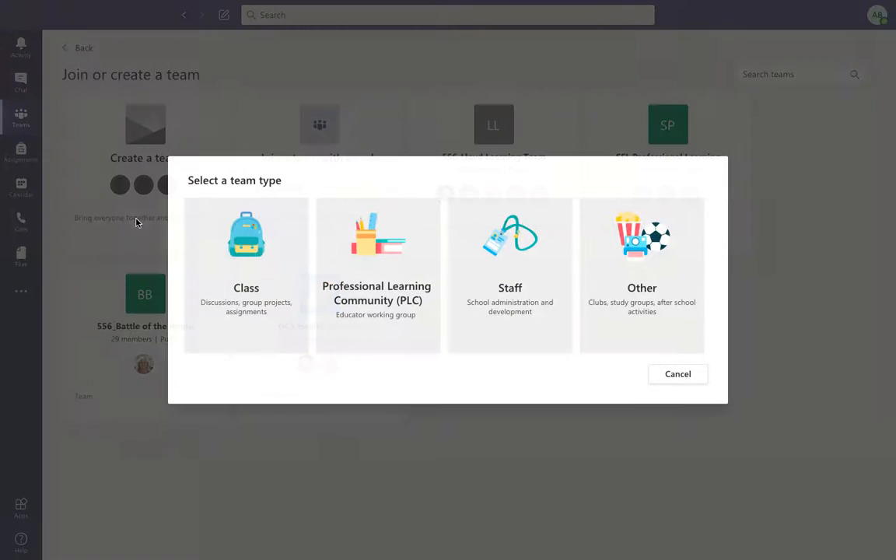
{"action": "left_click", "coordinate": [242, 258]}
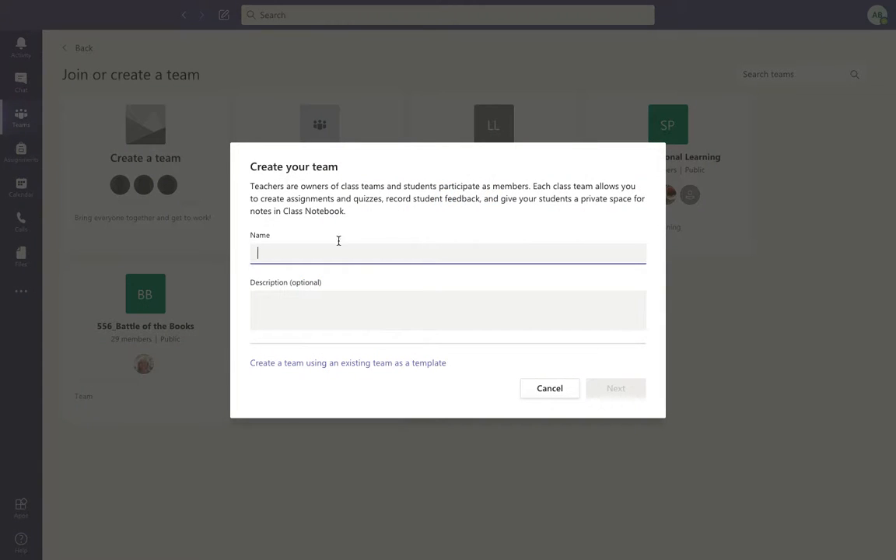
{"action": "left_click", "coordinate": [552, 389]}
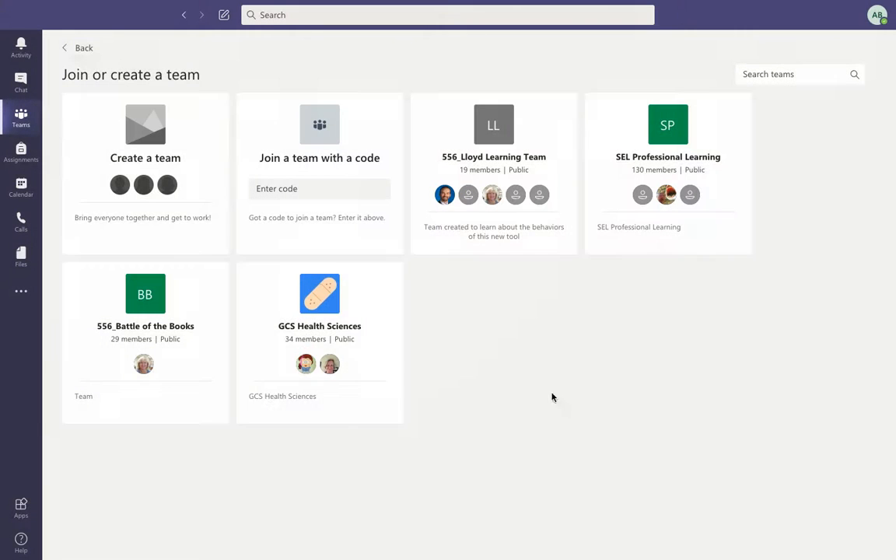
{"action": "left_click", "coordinate": [77, 47]}
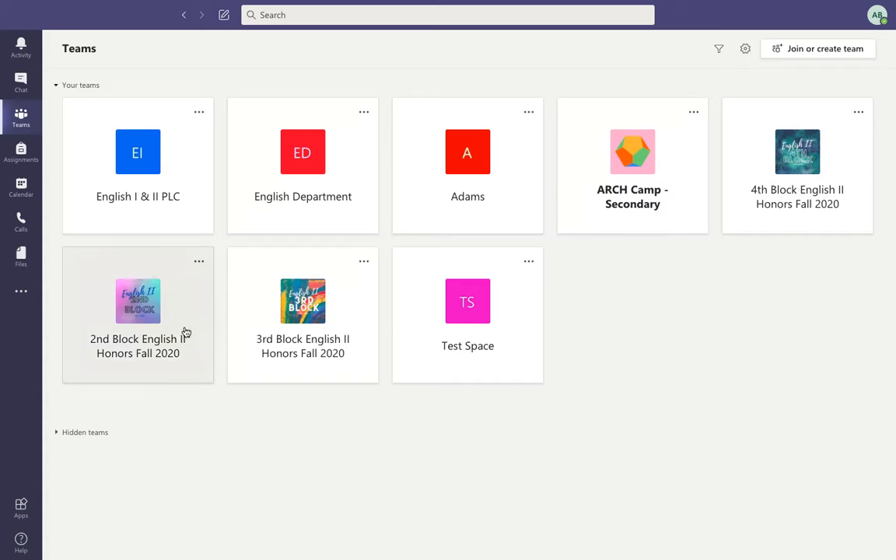
Open the Manage team Settings tab of the 2nd Block English II Honors Fall 2020 team.
{"action": "left_click", "coordinate": [157, 332]}
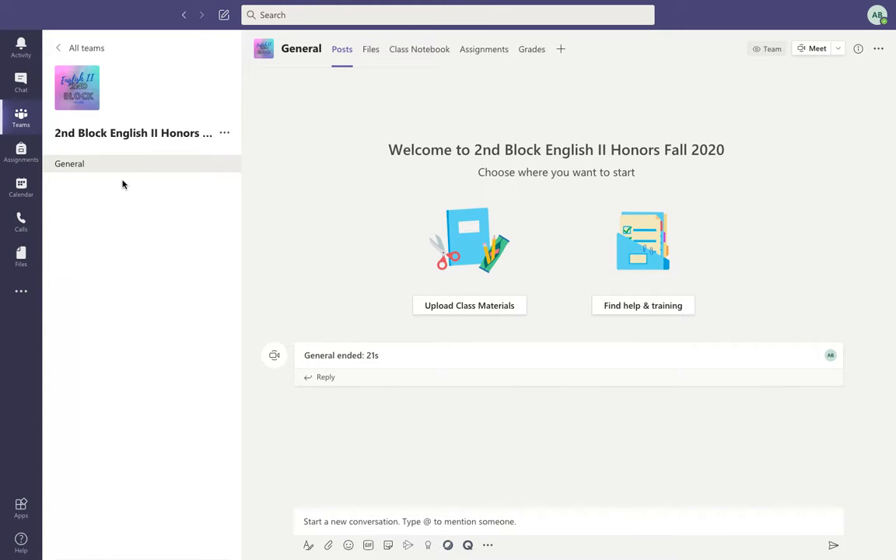
{"action": "left_click", "coordinate": [225, 134]}
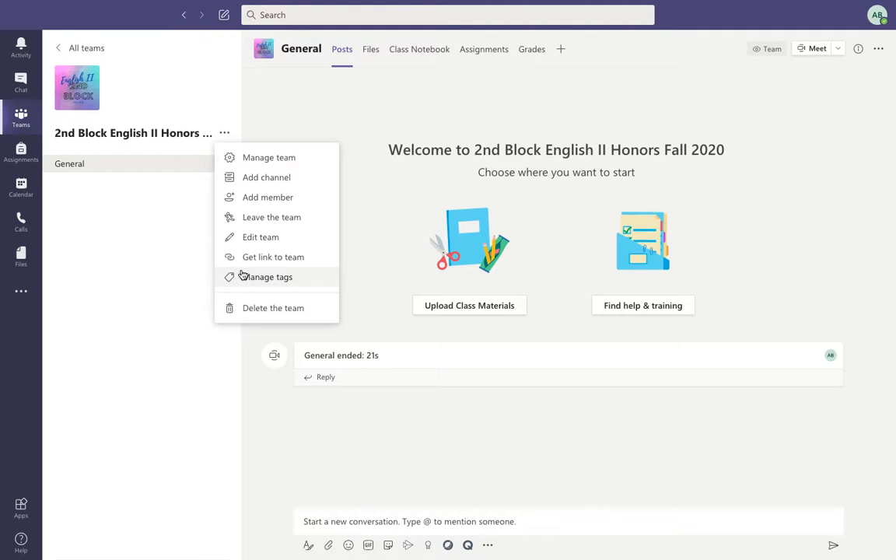
{"action": "left_click", "coordinate": [266, 159]}
{"action": "left_click", "coordinate": [457, 106]}
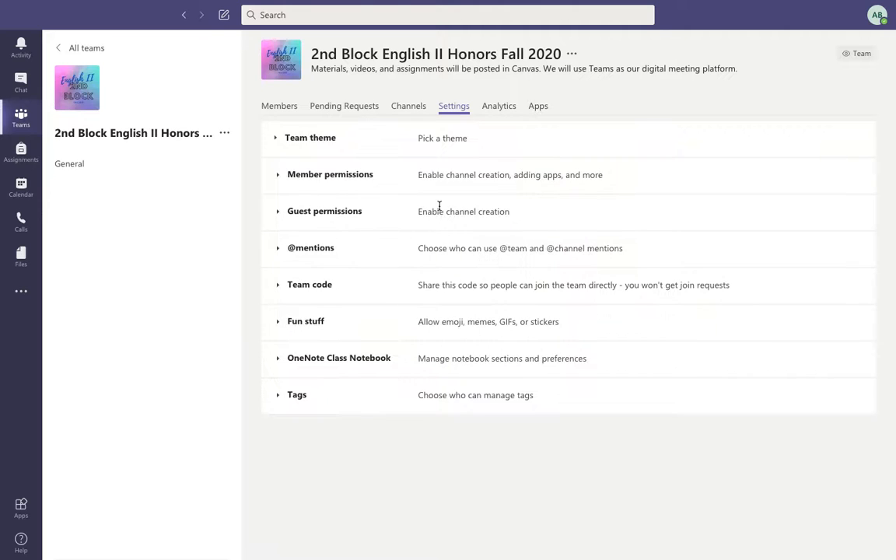
{"action": "left_click", "coordinate": [277, 286]}
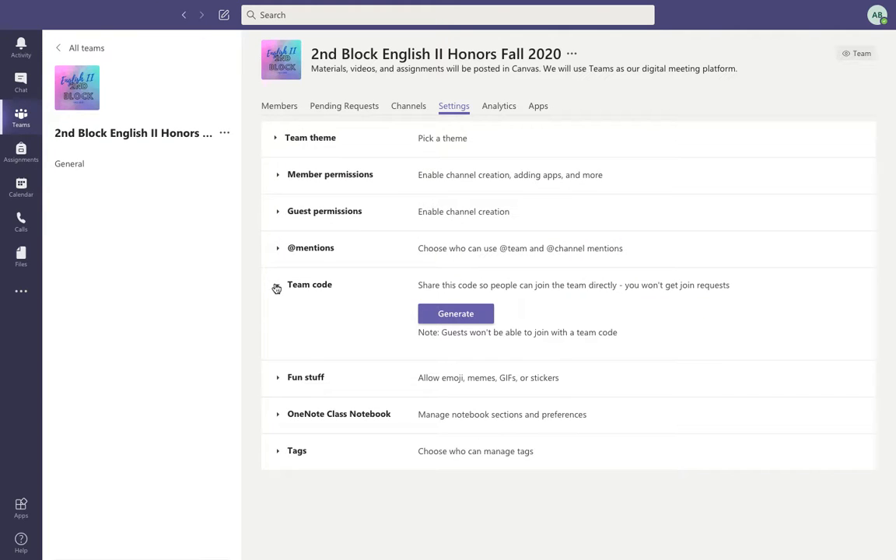
{"action": "left_click", "coordinate": [454, 317]}
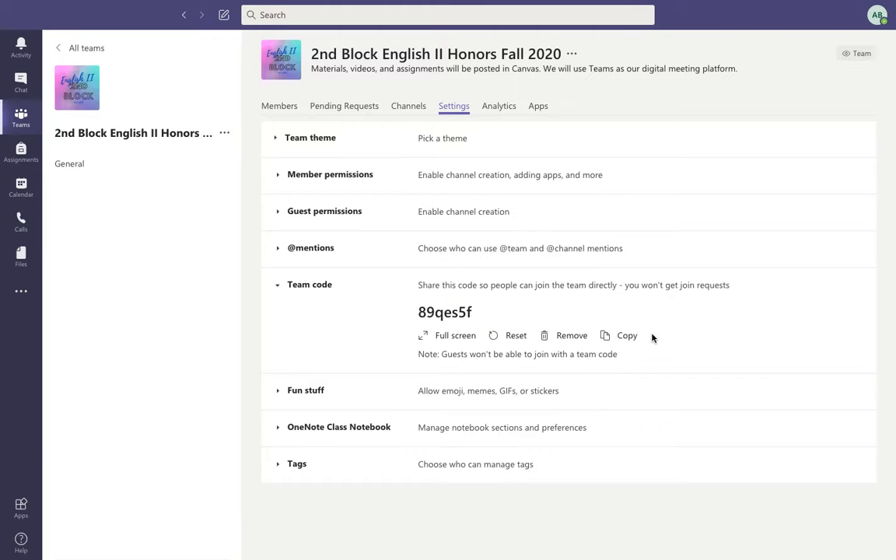
{"action": "left_click", "coordinate": [504, 339]}
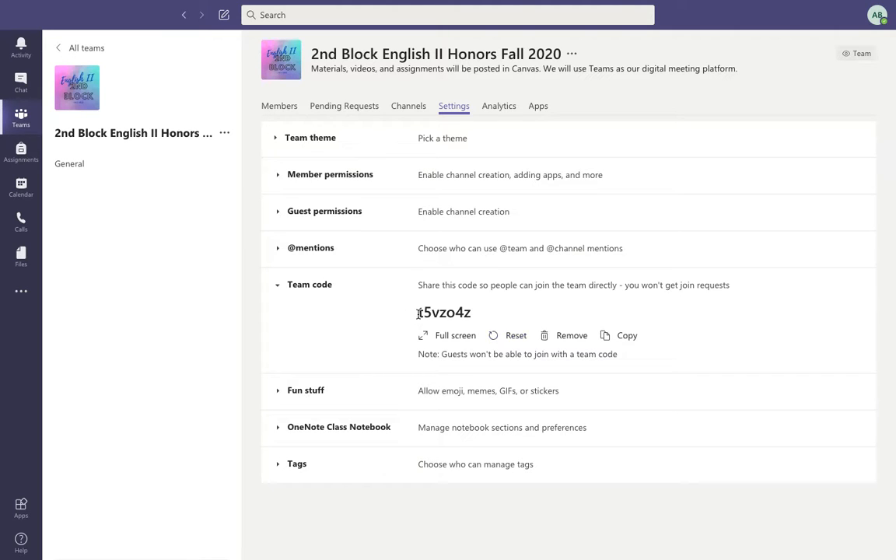
{"action": "left_click_drag", "start_coordinate": [418, 313], "coordinate": [477, 315]}
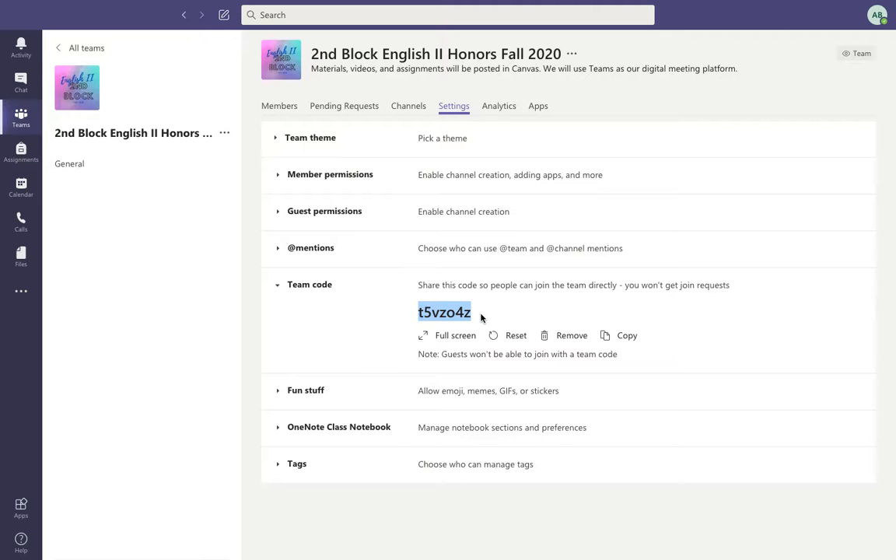
Go to Canvas Pages > Live Teaching Times and open the first-time joining instructions page.
{"action": "key", "text": "ctrl+Right"}
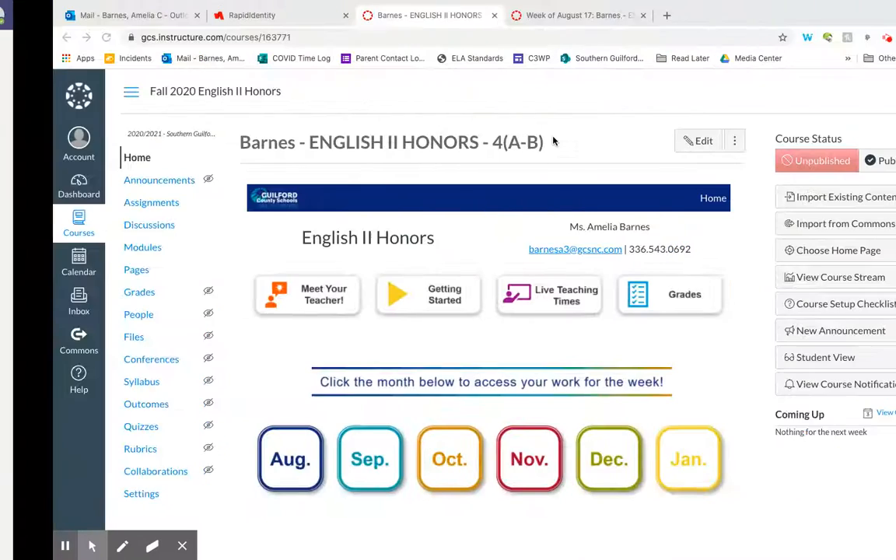
{"action": "scroll", "coordinate": [323, 306], "scroll_direction": "down", "scroll_amount": 1}
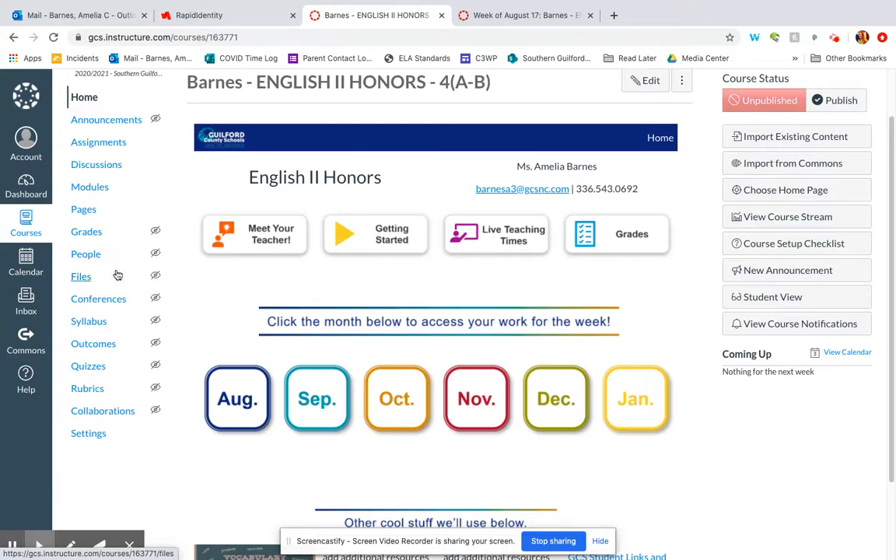
{"action": "left_click", "coordinate": [77, 213]}
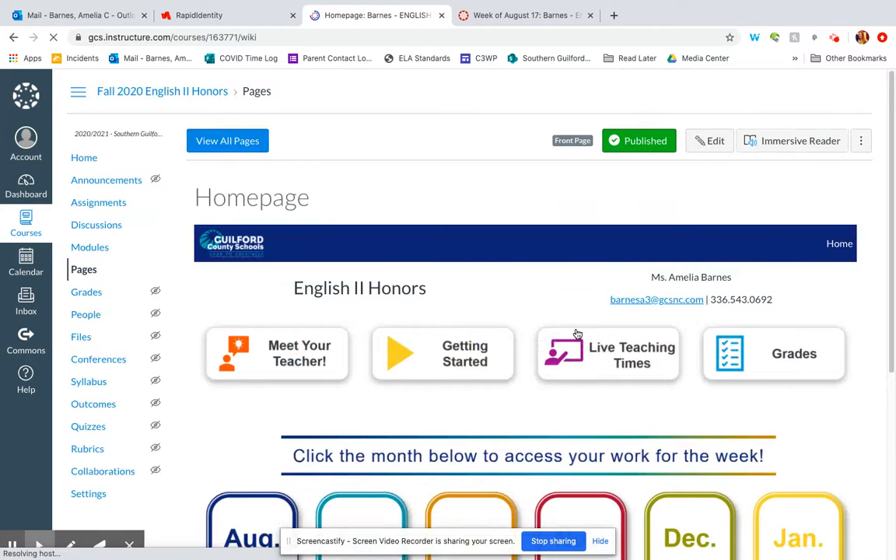
{"action": "left_click", "coordinate": [575, 339]}
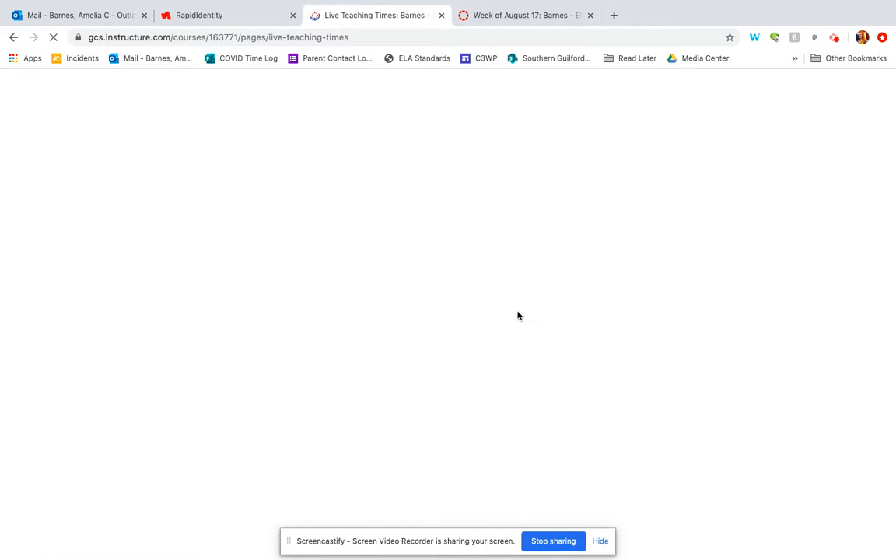
{"action": "scroll", "coordinate": [472, 243], "scroll_direction": "down", "scroll_amount": 2}
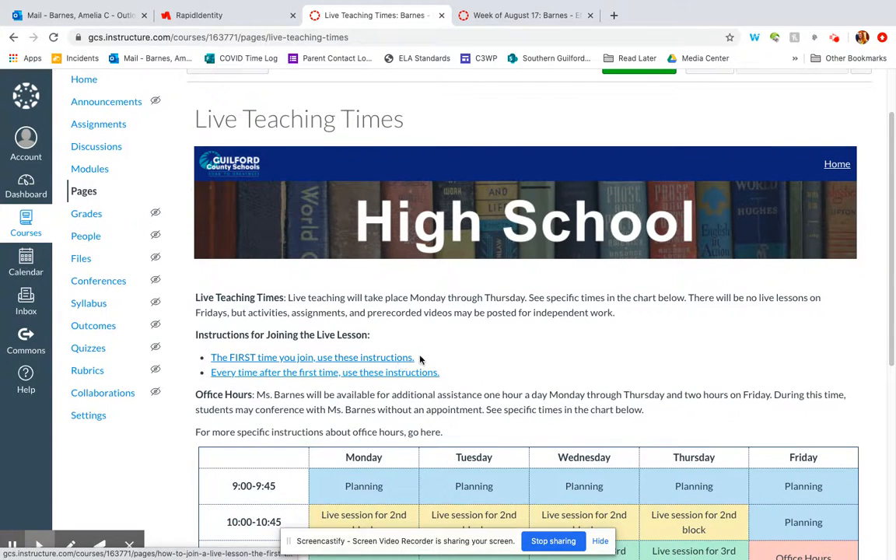
{"action": "left_click", "coordinate": [231, 359]}
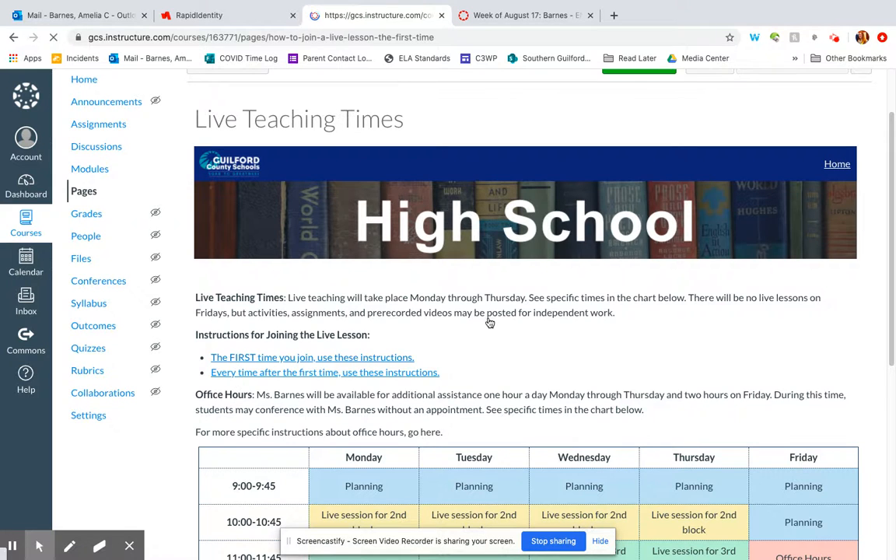
{"action": "scroll", "coordinate": [397, 343], "scroll_direction": "down", "scroll_amount": 3}
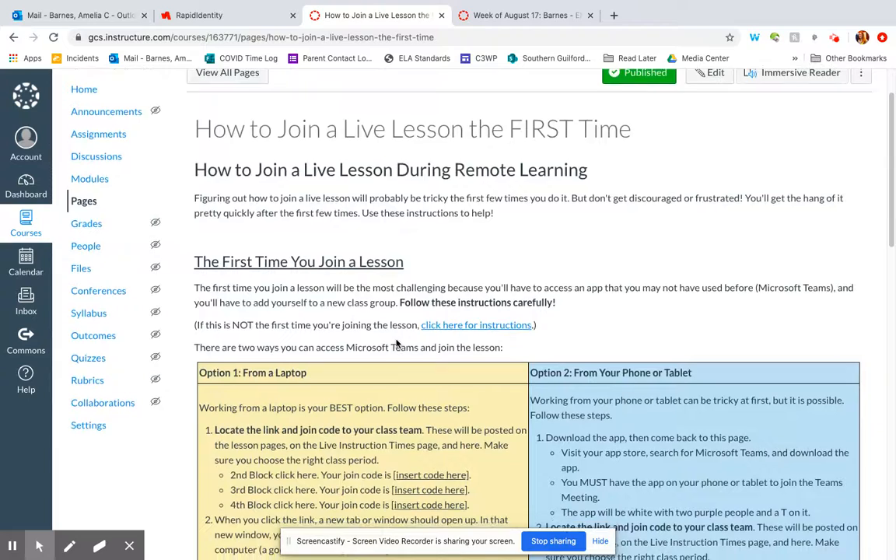
{"action": "scroll", "coordinate": [398, 339], "scroll_direction": "down", "scroll_amount": 3}
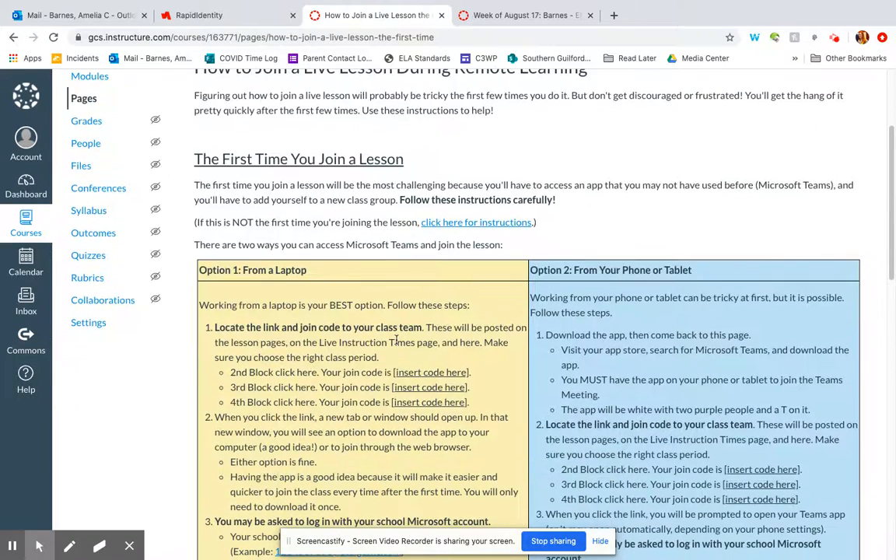
{"action": "scroll", "coordinate": [420, 373], "scroll_direction": "up", "scroll_amount": 3}
{"action": "scroll", "coordinate": [435, 405], "scroll_direction": "up", "scroll_amount": 1}
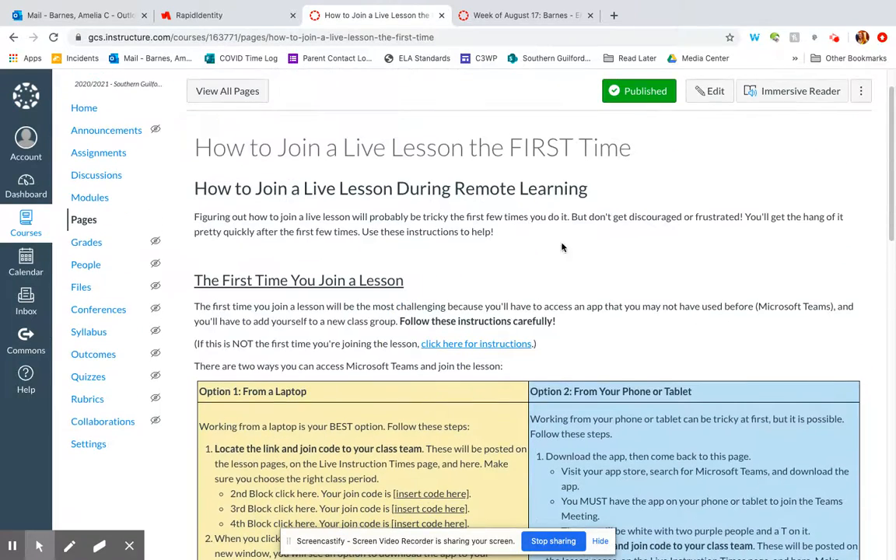
{"action": "left_click", "coordinate": [709, 91]}
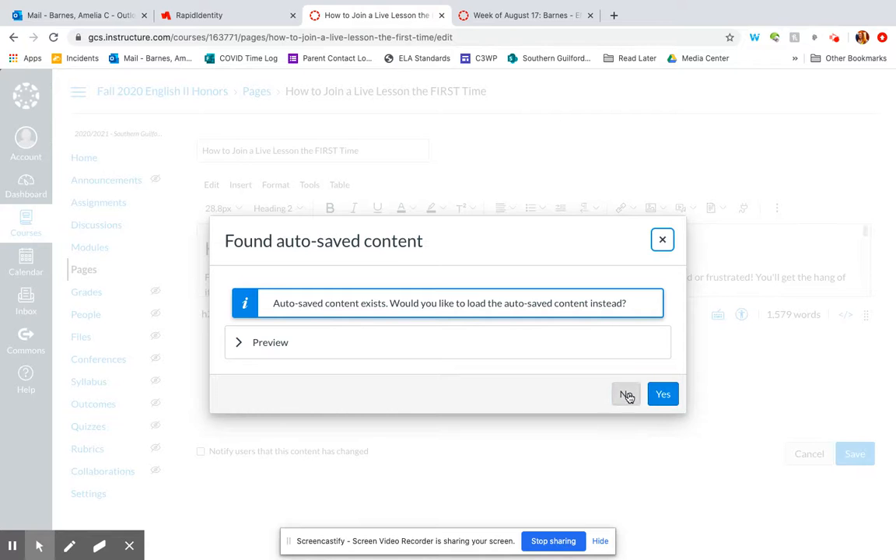
{"action": "left_click", "coordinate": [626, 395]}
{"action": "left_click_drag", "start_coordinate": [865, 314], "coordinate": [884, 546]}
{"action": "scroll", "coordinate": [776, 376], "scroll_direction": "down", "scroll_amount": 3}
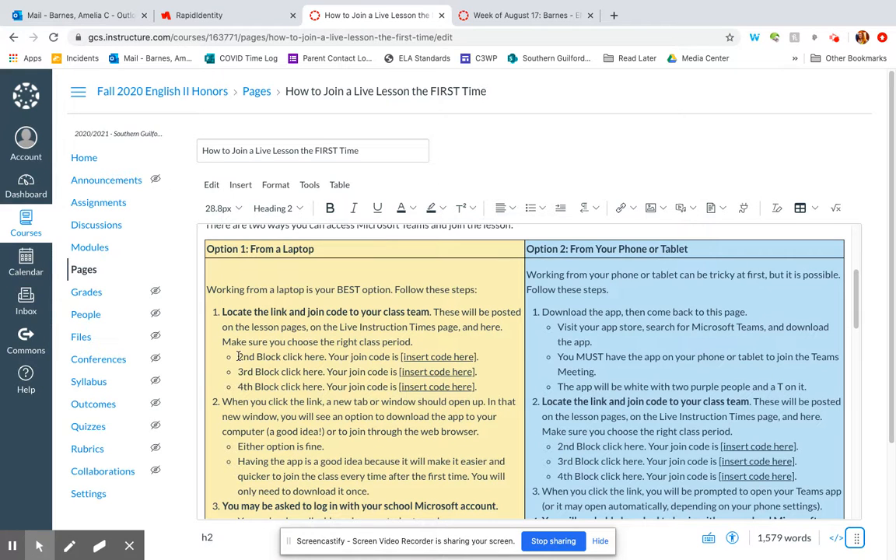
{"action": "left_click", "coordinate": [400, 356]}
{"action": "left_click_drag", "start_coordinate": [401, 357], "coordinate": [473, 356]}
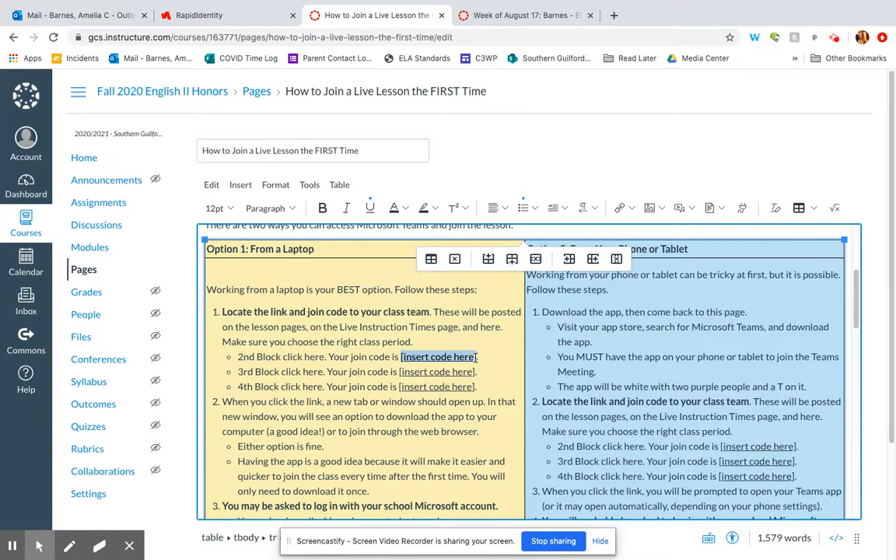
{"action": "scroll", "coordinate": [525, 371], "scroll_direction": "down", "scroll_amount": 5}
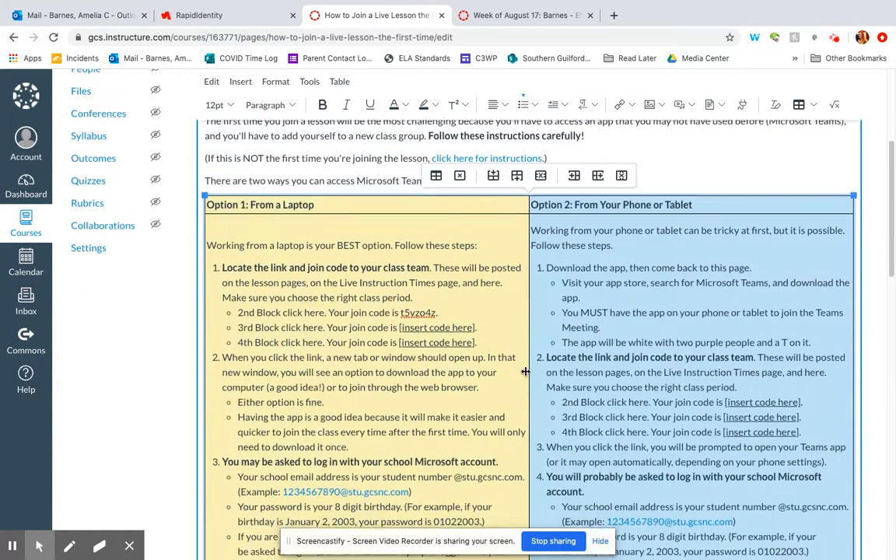
{"action": "left_click_drag", "start_coordinate": [401, 312], "coordinate": [435, 311]}
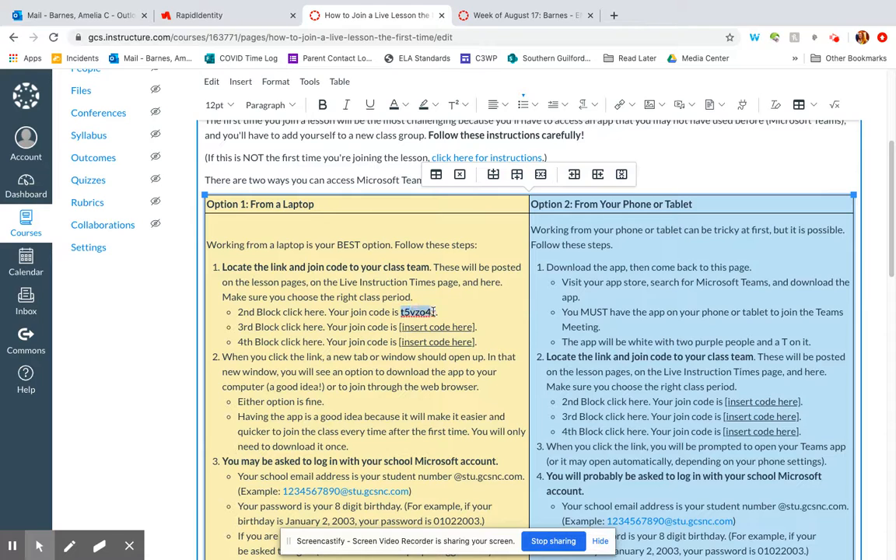
{"action": "key", "text": "super+b"}
{"action": "left_click", "coordinate": [466, 307]}
{"action": "left_click_drag", "start_coordinate": [239, 312], "coordinate": [276, 309]}
{"action": "key", "text": "super+b"}
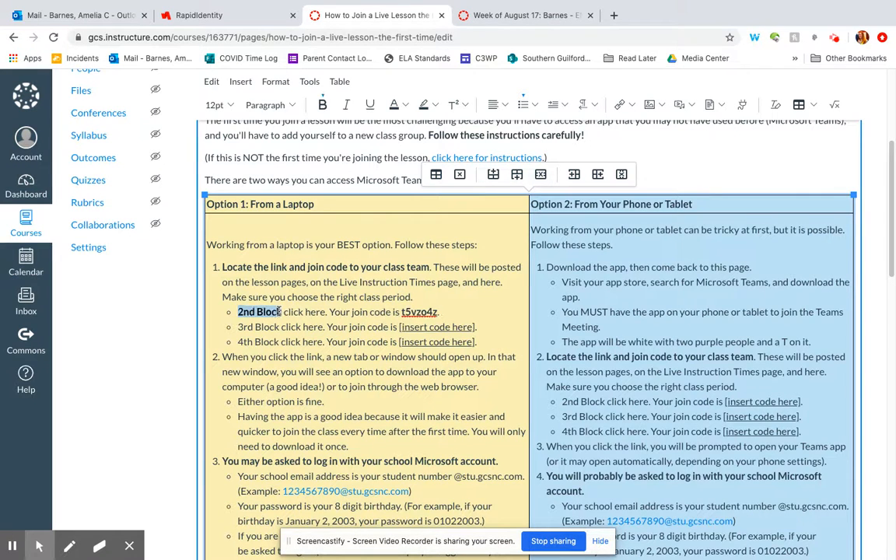
{"action": "left_click", "coordinate": [238, 341]}
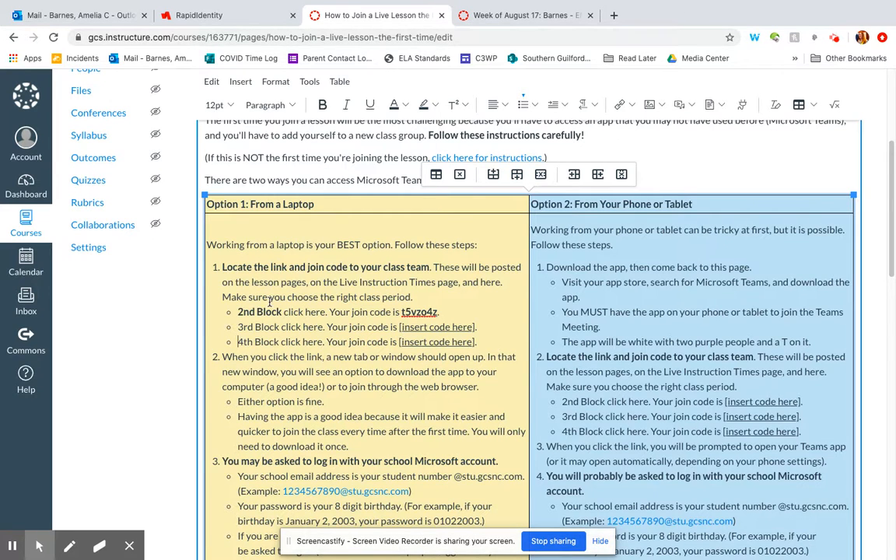
{"action": "key", "text": "ctrl+Left"}
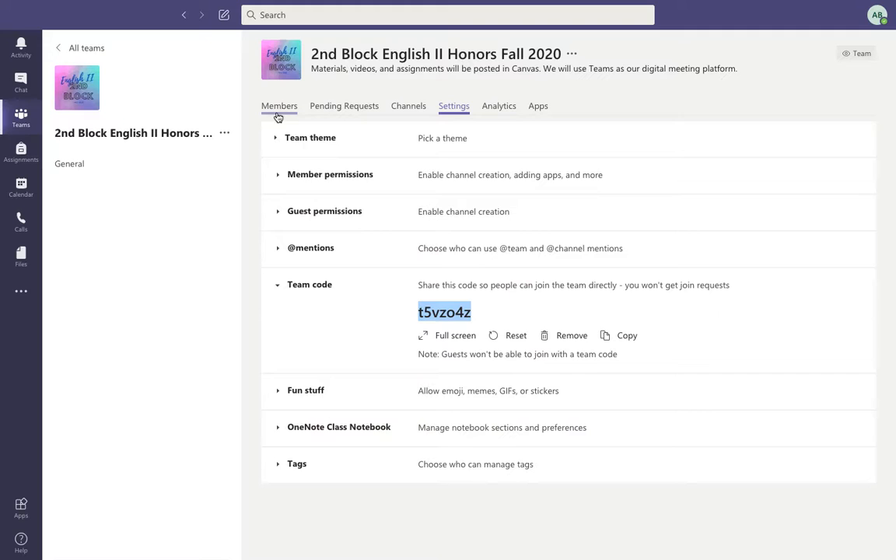
Copy the 2nd Block team's link from Get link to team, then return to the Canvas editor.
{"action": "left_click", "coordinate": [225, 136]}
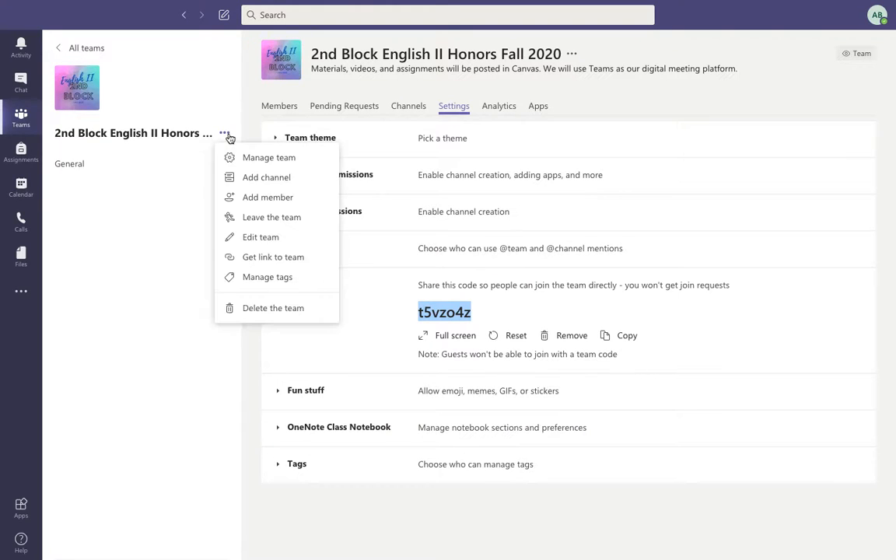
{"action": "left_click", "coordinate": [237, 257]}
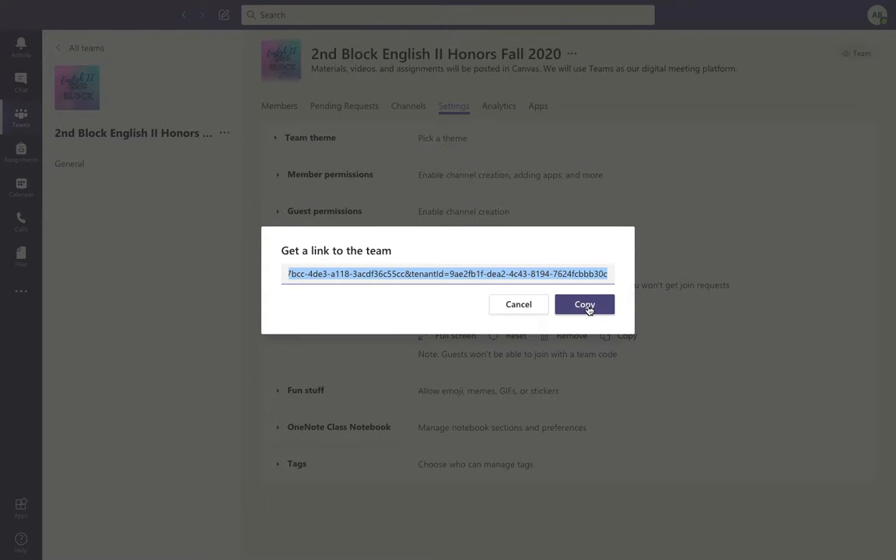
{"action": "left_click", "coordinate": [519, 306]}
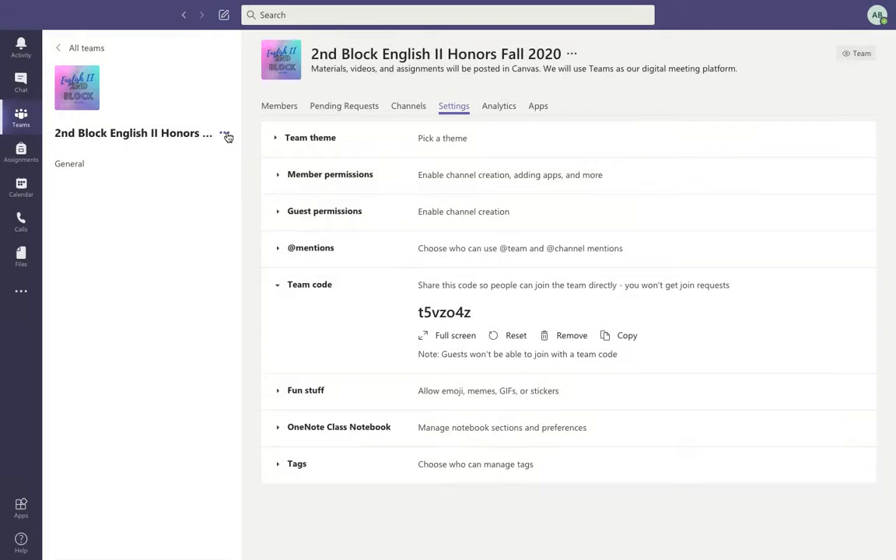
{"action": "left_click", "coordinate": [225, 134]}
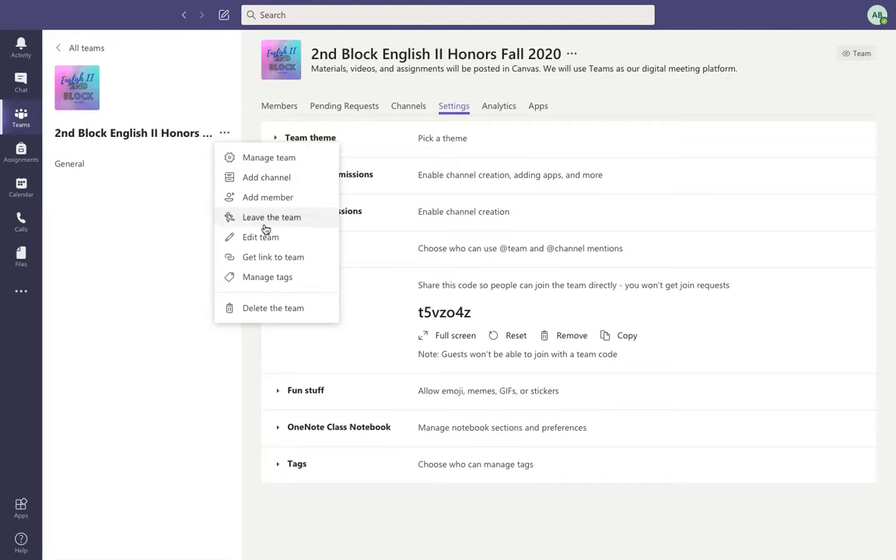
{"action": "left_click", "coordinate": [270, 256]}
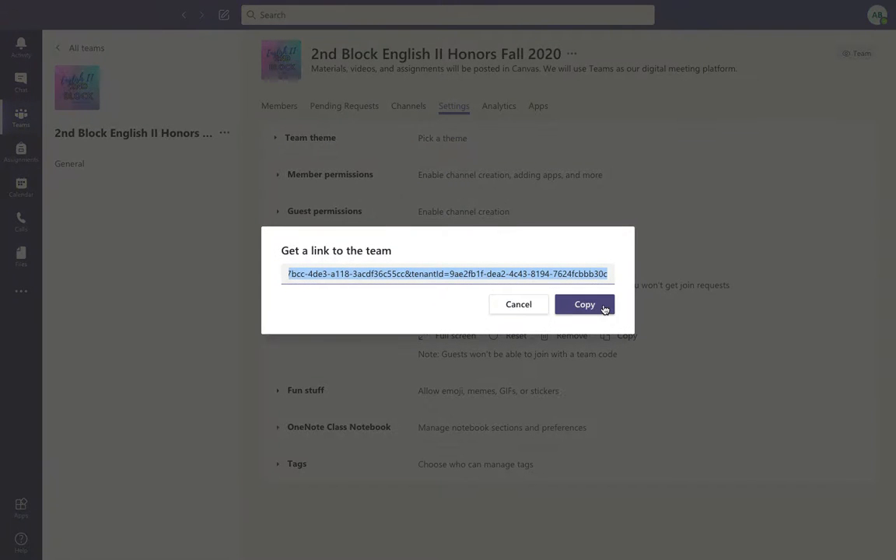
{"action": "left_click", "coordinate": [605, 308]}
{"action": "key", "text": "ctrl+Right"}
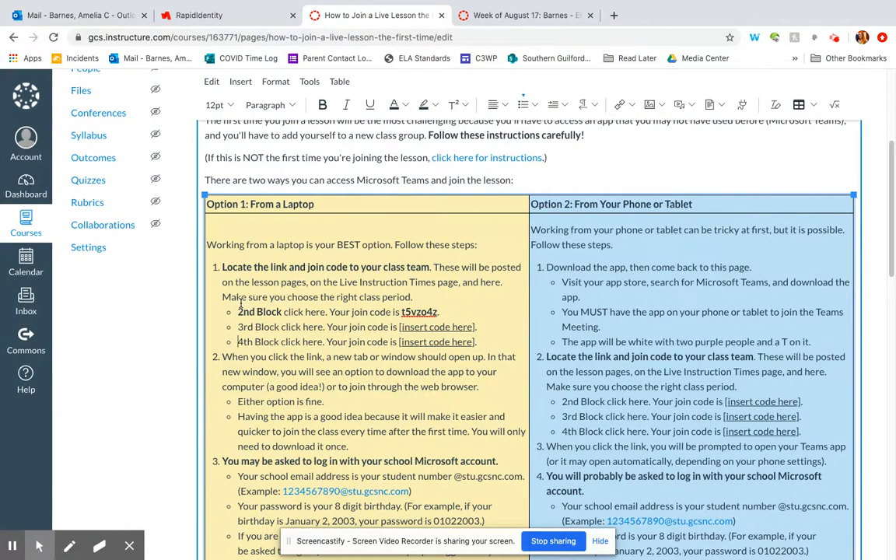
Link the laptop section's '2nd Block click here' text to the copied Teams join link.
{"action": "left_click_drag", "start_coordinate": [237, 312], "coordinate": [327, 312]}
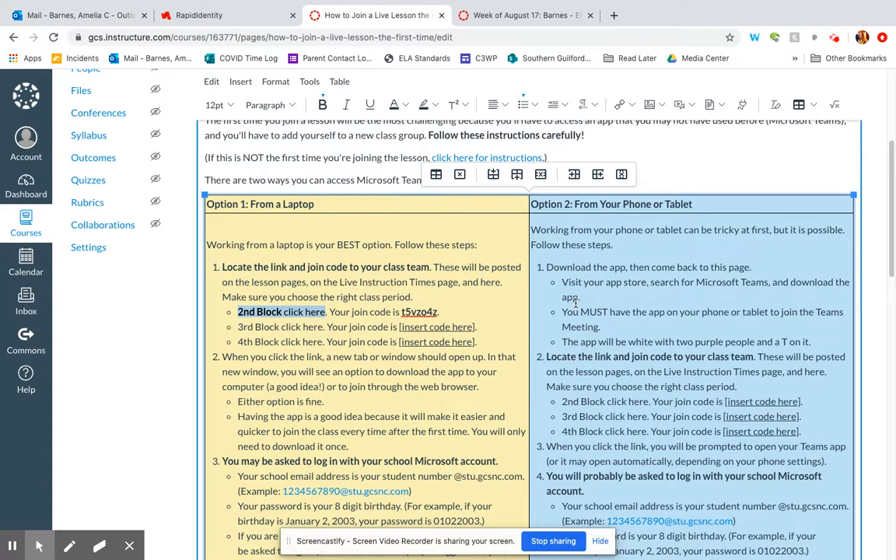
{"action": "key", "text": "ctrl+k"}
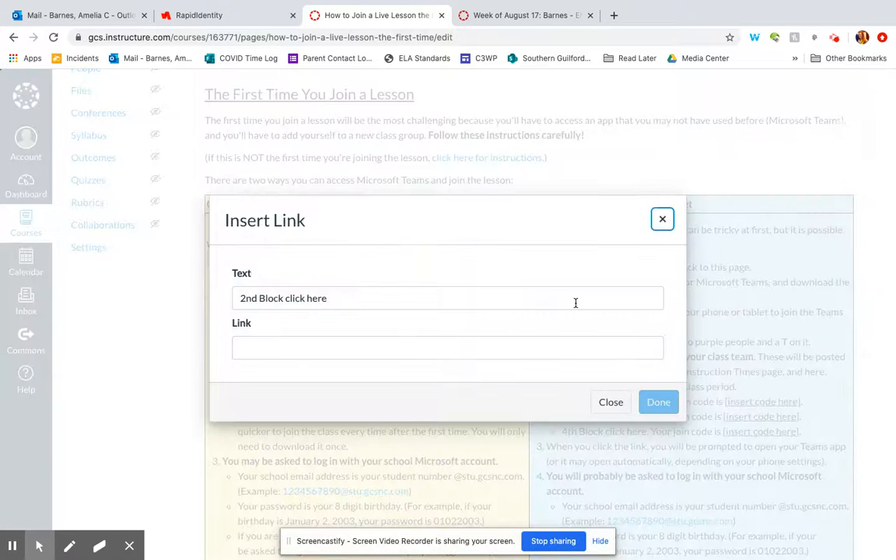
{"action": "left_click", "coordinate": [426, 352]}
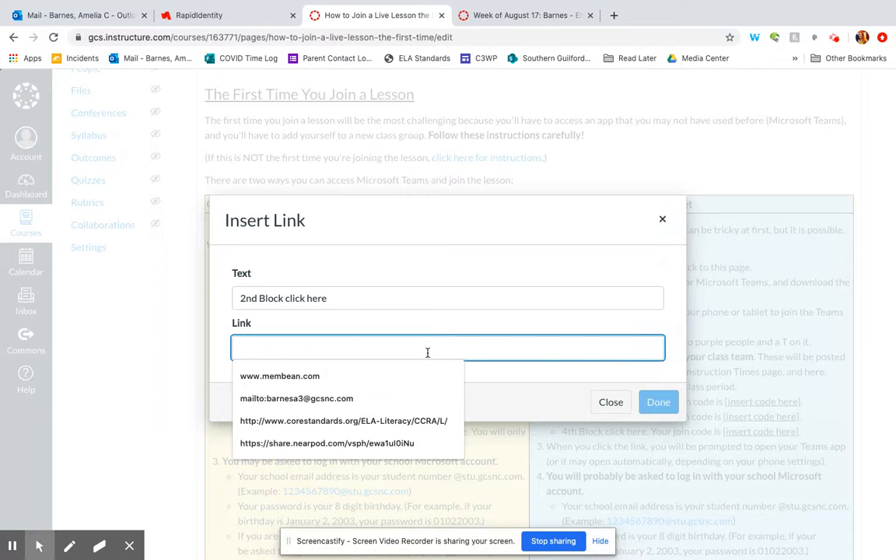
{"action": "key", "text": "ctrl+v"}
{"action": "left_click", "coordinate": [661, 402]}
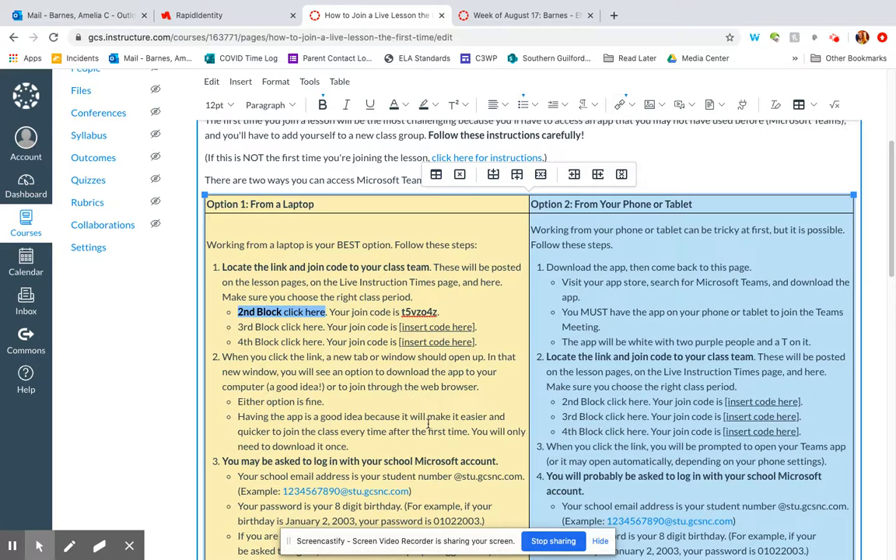
{"action": "scroll", "coordinate": [426, 423], "scroll_direction": "down", "scroll_amount": 3}
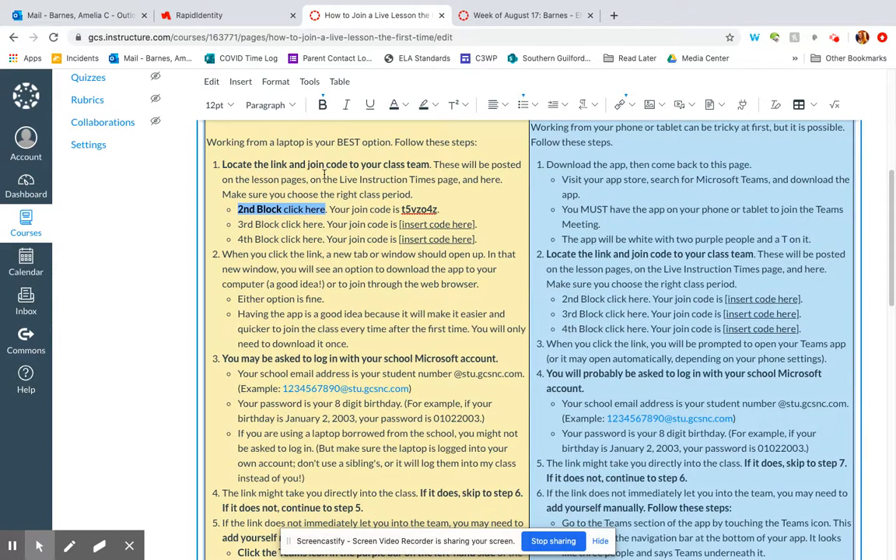
{"action": "left_click", "coordinate": [276, 210]}
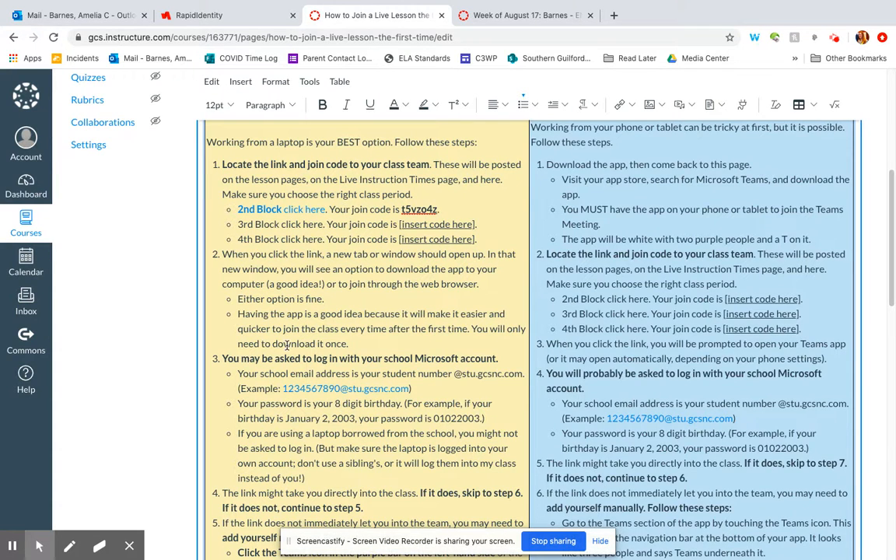
{"action": "scroll", "coordinate": [286, 344], "scroll_direction": "down", "scroll_amount": 1}
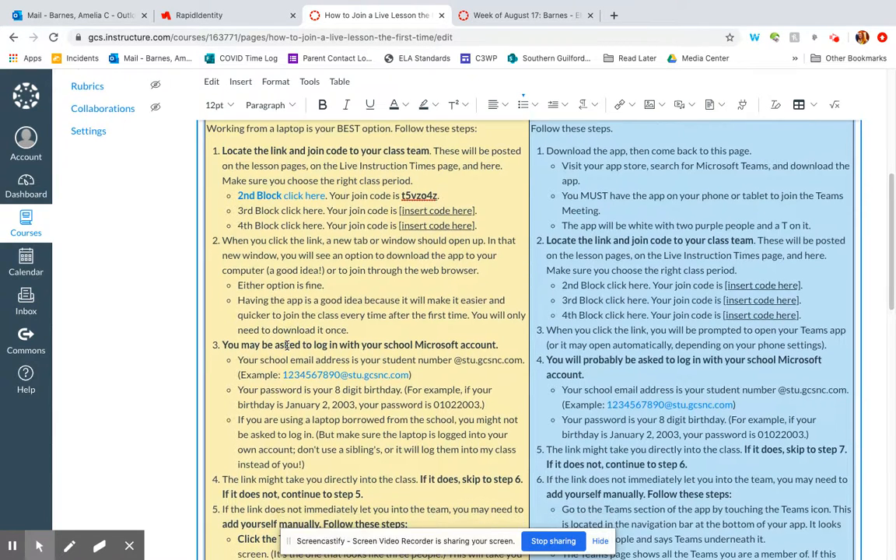
{"action": "scroll", "coordinate": [318, 256], "scroll_direction": "up", "scroll_amount": 1}
{"action": "scroll", "coordinate": [318, 257], "scroll_direction": "down", "scroll_amount": 1}
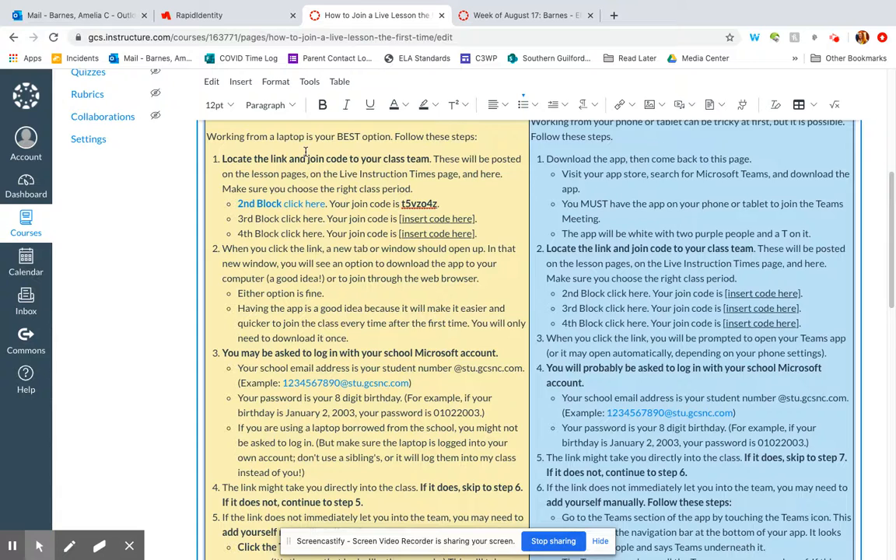
{"action": "scroll", "coordinate": [306, 152], "scroll_direction": "up", "scroll_amount": 2}
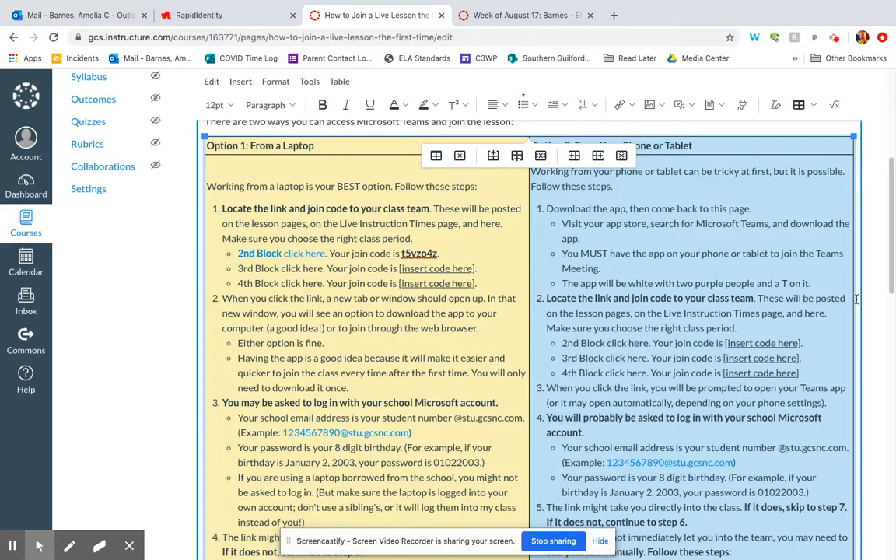
{"action": "left_click", "coordinate": [873, 278]}
{"action": "scroll", "coordinate": [874, 278], "scroll_direction": "down", "scroll_amount": 1}
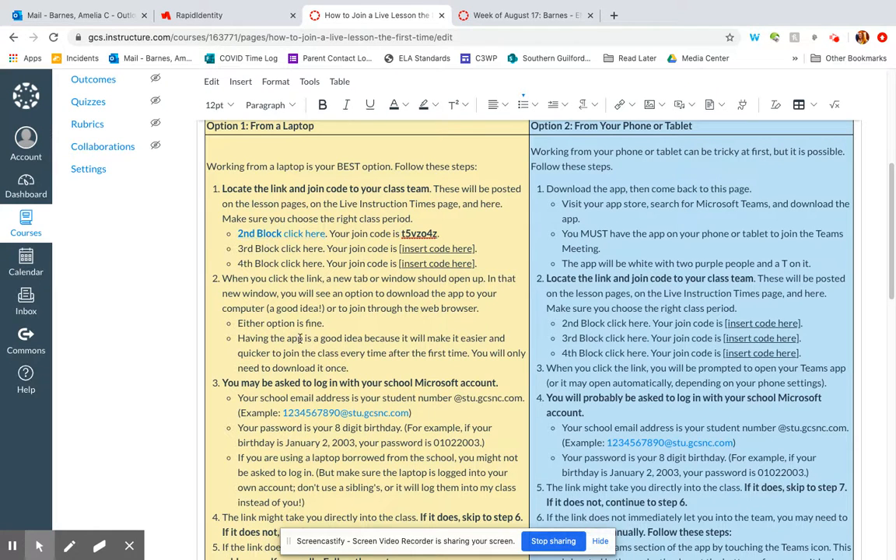
{"action": "scroll", "coordinate": [300, 338], "scroll_direction": "down", "scroll_amount": 1}
{"action": "scroll", "coordinate": [300, 338], "scroll_direction": "down", "scroll_amount": 3}
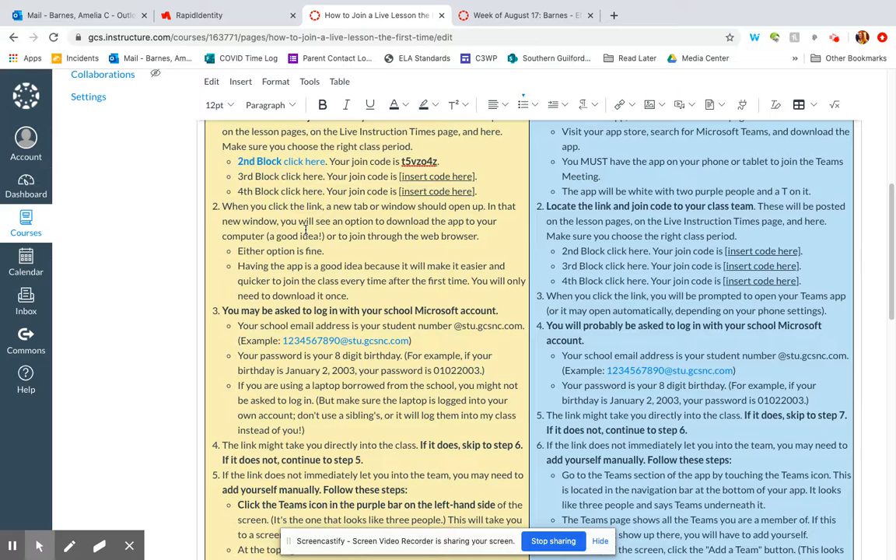
{"action": "scroll", "coordinate": [305, 229], "scroll_direction": "down", "scroll_amount": 1}
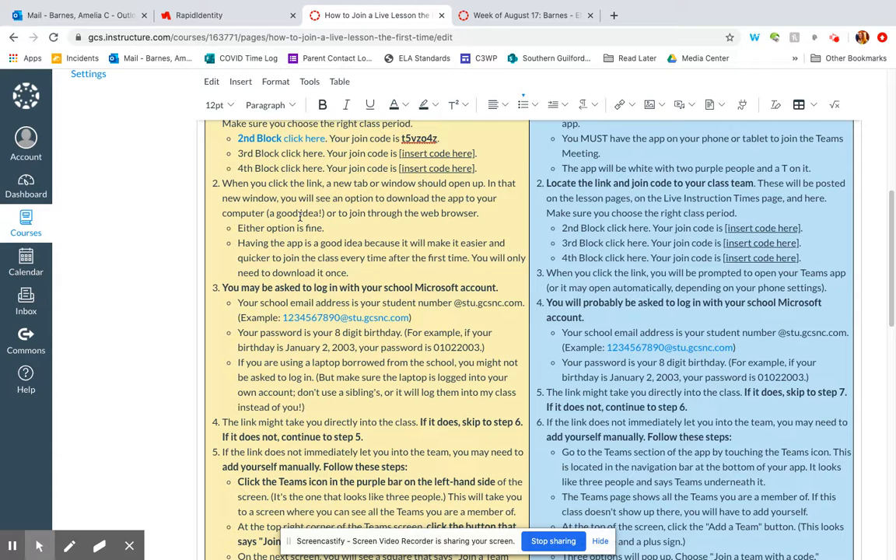
{"action": "scroll", "coordinate": [299, 218], "scroll_direction": "down", "scroll_amount": 1}
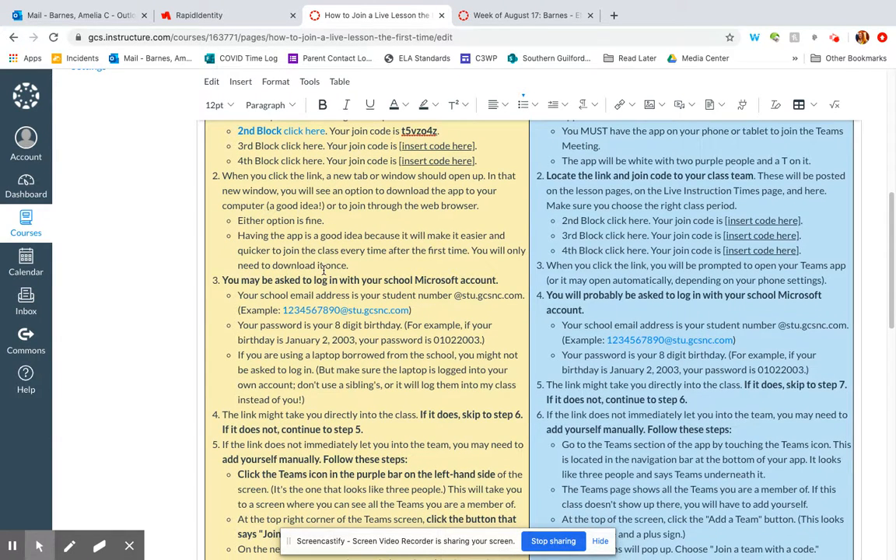
{"action": "scroll", "coordinate": [324, 270], "scroll_direction": "down", "scroll_amount": 1}
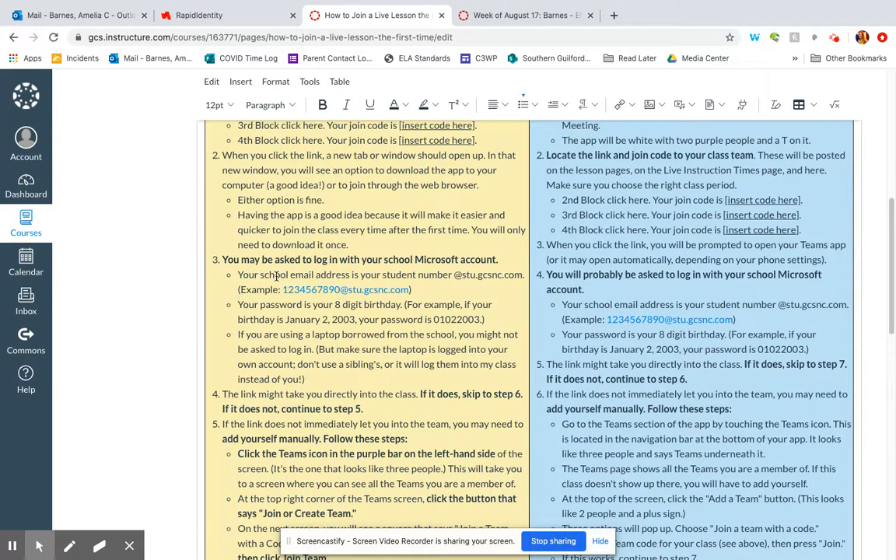
{"action": "scroll", "coordinate": [304, 315], "scroll_direction": "down", "scroll_amount": 3}
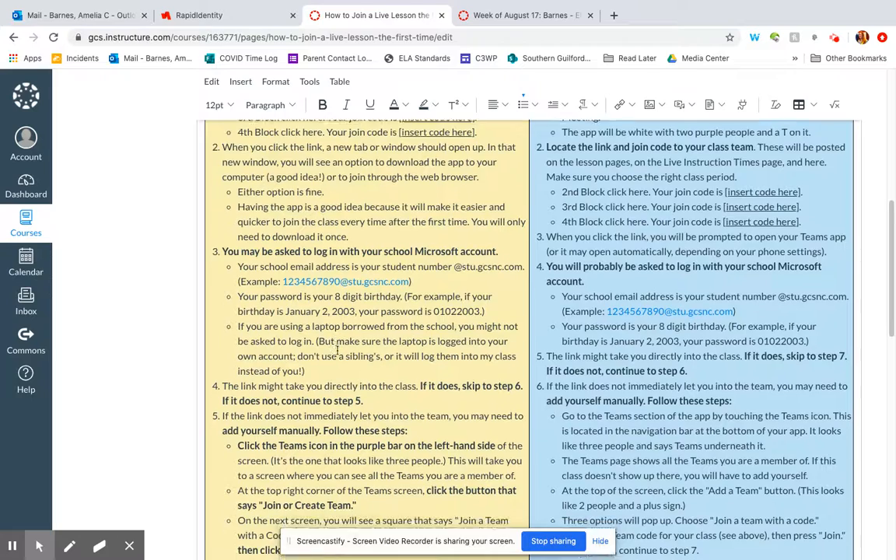
{"action": "scroll", "coordinate": [259, 327], "scroll_direction": "down", "scroll_amount": 3}
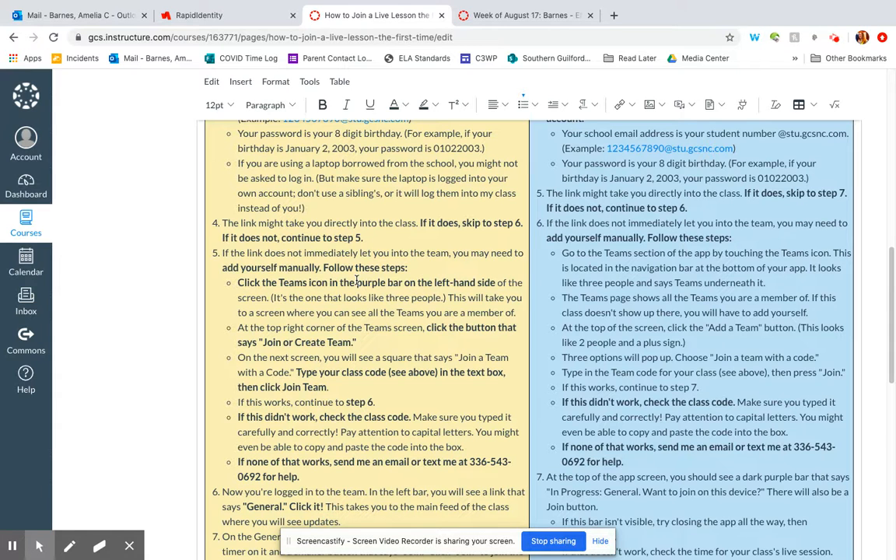
{"action": "scroll", "coordinate": [350, 306], "scroll_direction": "down", "scroll_amount": 1}
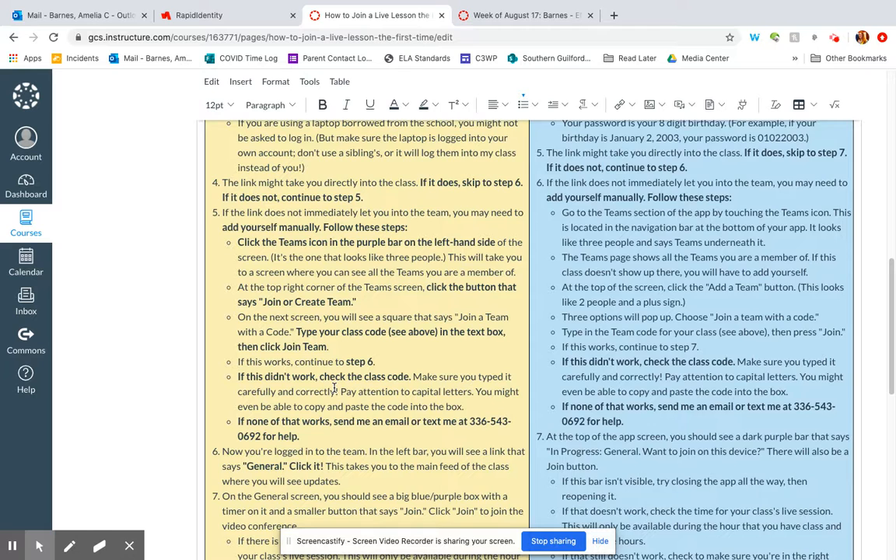
{"action": "scroll", "coordinate": [334, 387], "scroll_direction": "down", "scroll_amount": 3}
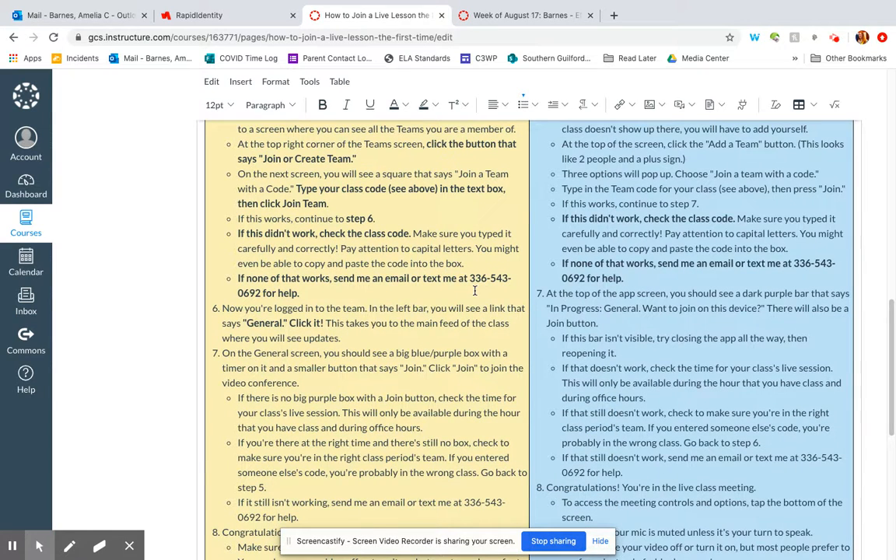
{"action": "scroll", "coordinate": [474, 289], "scroll_direction": "down", "scroll_amount": 1}
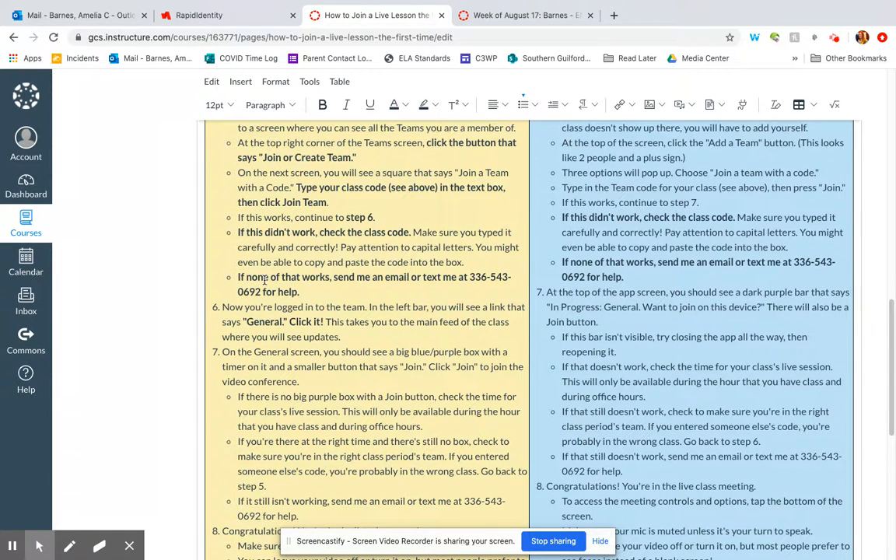
{"action": "scroll", "coordinate": [319, 288], "scroll_direction": "down", "scroll_amount": 3}
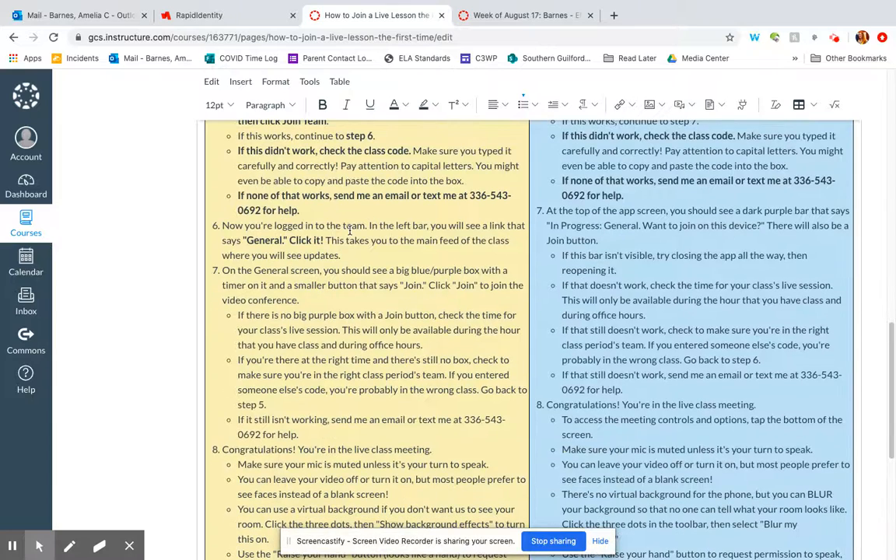
{"action": "scroll", "coordinate": [349, 231], "scroll_direction": "down", "scroll_amount": 2}
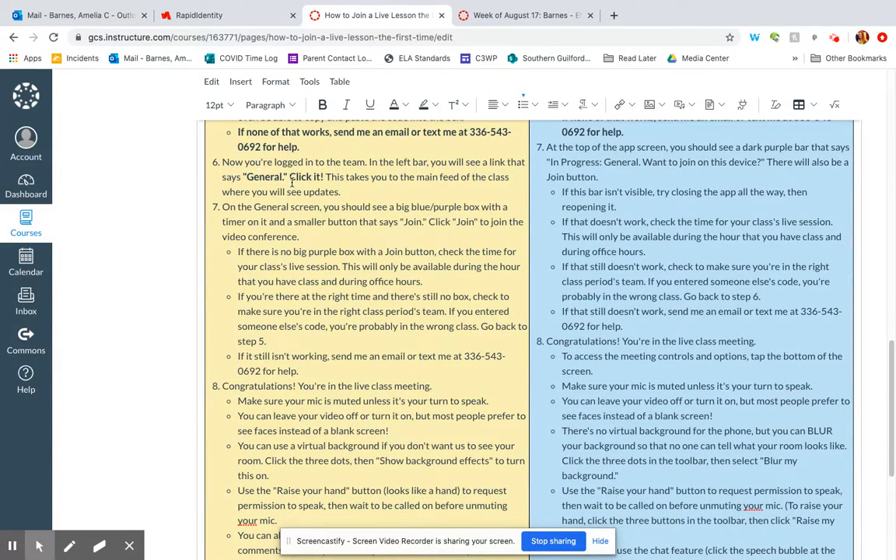
{"action": "scroll", "coordinate": [284, 223], "scroll_direction": "down", "scroll_amount": 1}
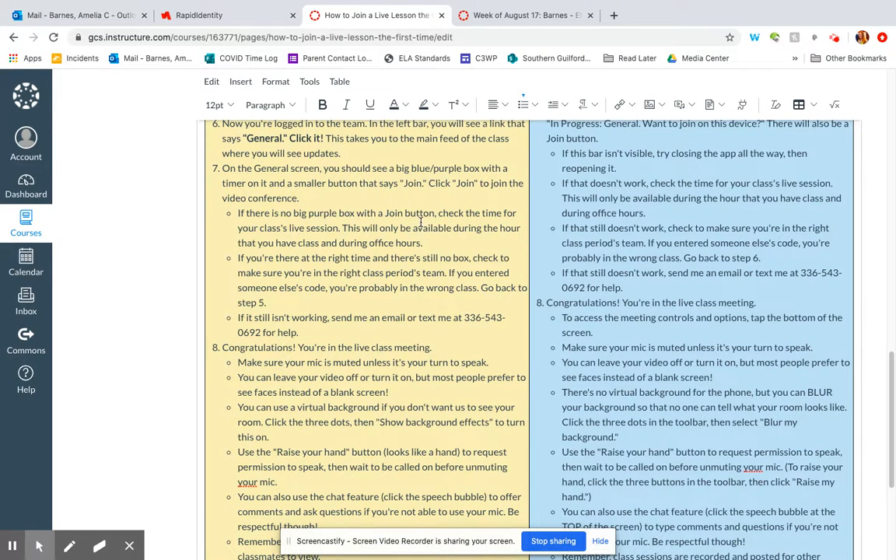
{"action": "scroll", "coordinate": [420, 221], "scroll_direction": "down", "scroll_amount": 3}
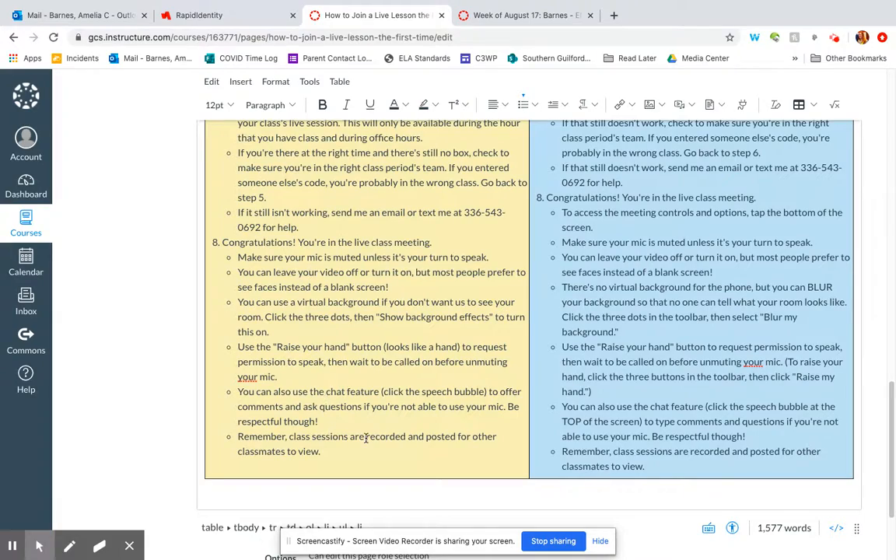
{"action": "scroll", "coordinate": [366, 438], "scroll_direction": "up", "scroll_amount": 15}
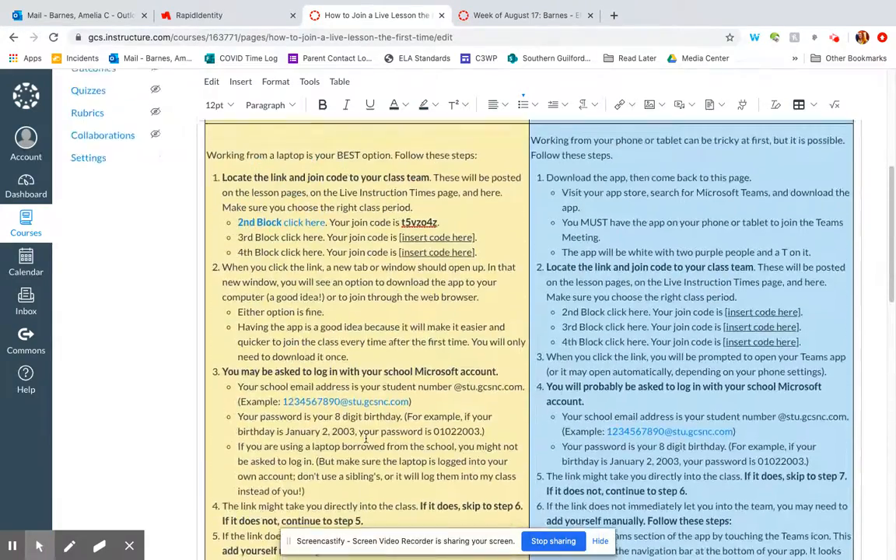
{"action": "scroll", "coordinate": [366, 438], "scroll_direction": "up", "scroll_amount": 2}
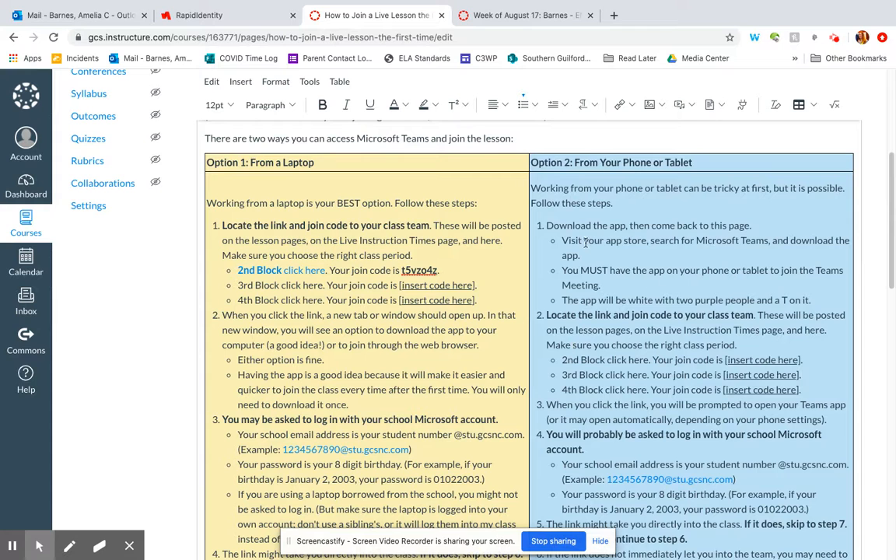
{"action": "scroll", "coordinate": [653, 226], "scroll_direction": "down", "scroll_amount": 1}
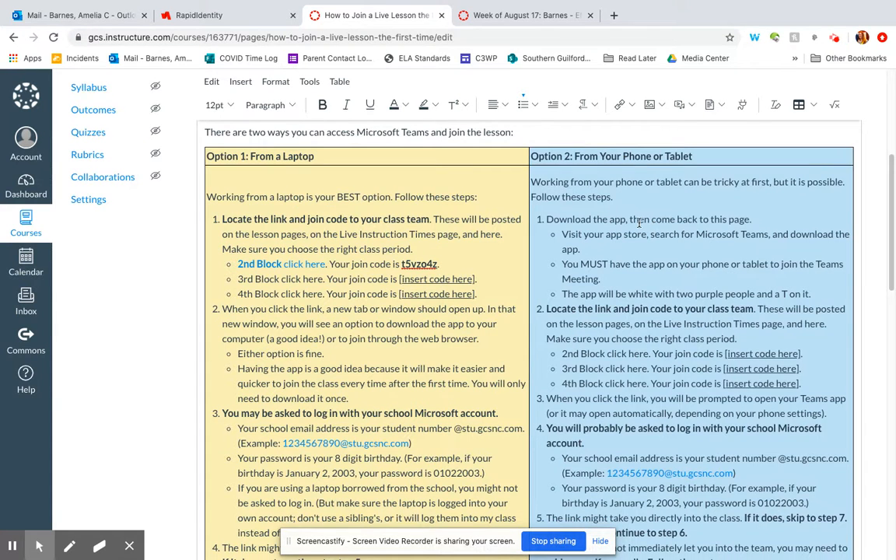
{"action": "scroll", "coordinate": [625, 296], "scroll_direction": "down", "scroll_amount": 4}
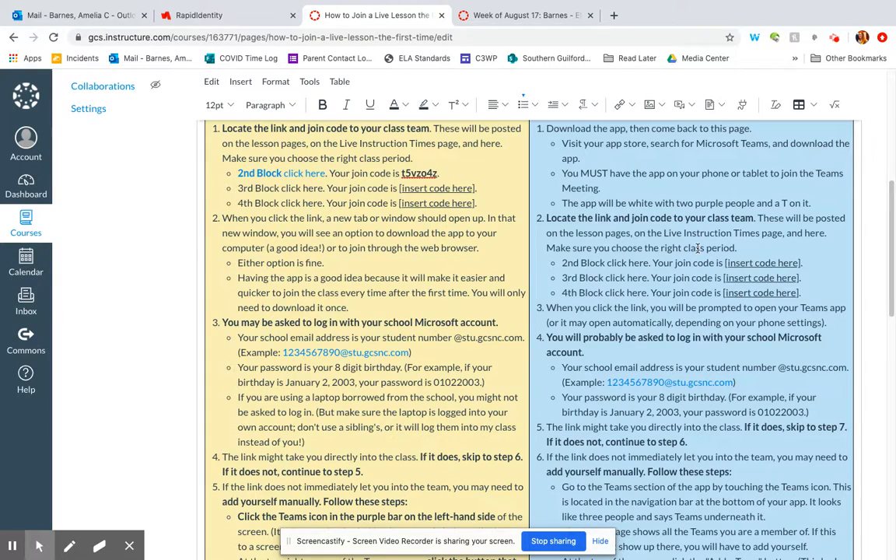
{"action": "scroll", "coordinate": [697, 247], "scroll_direction": "down", "scroll_amount": 2}
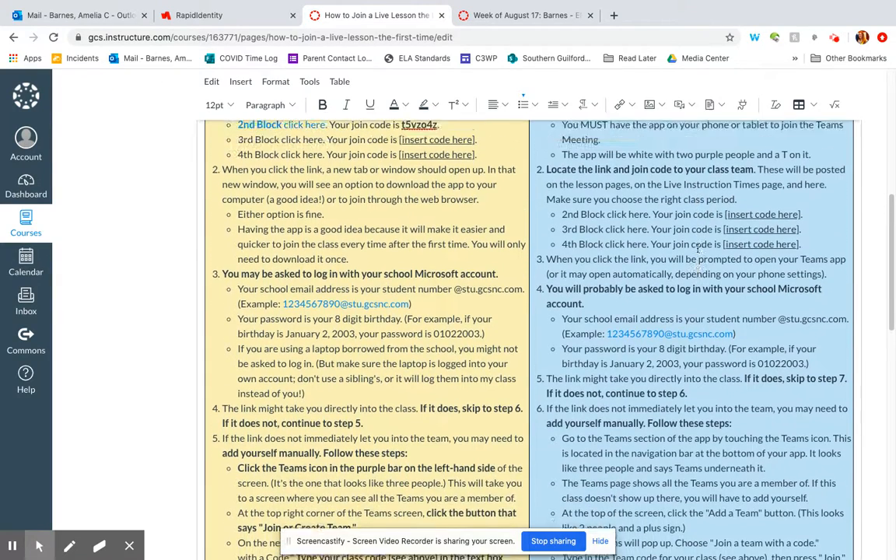
{"action": "scroll", "coordinate": [698, 247], "scroll_direction": "up", "scroll_amount": 1}
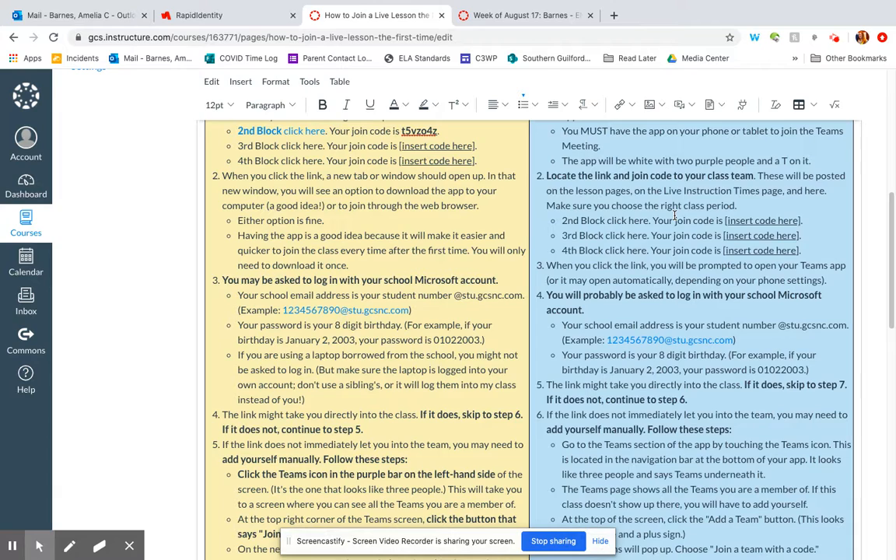
{"action": "scroll", "coordinate": [676, 215], "scroll_direction": "down", "scroll_amount": 2}
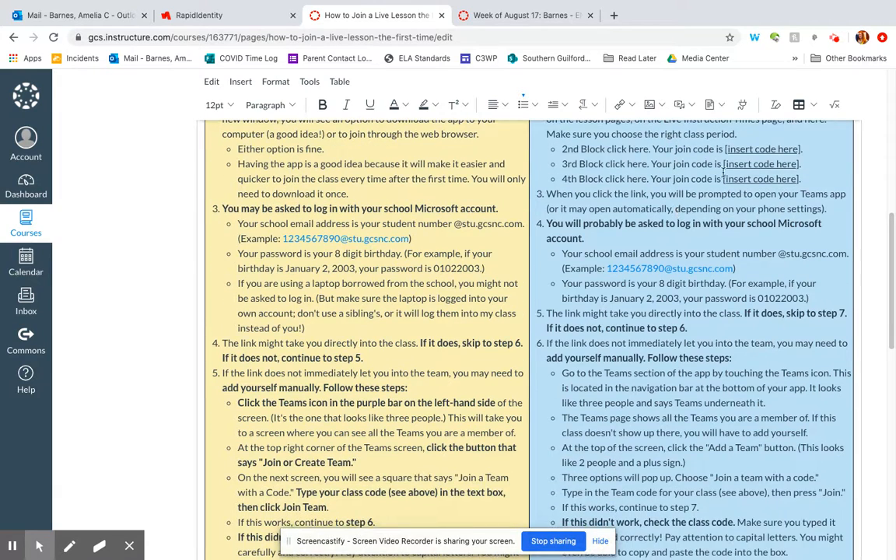
{"action": "scroll", "coordinate": [693, 239], "scroll_direction": "down", "scroll_amount": 2}
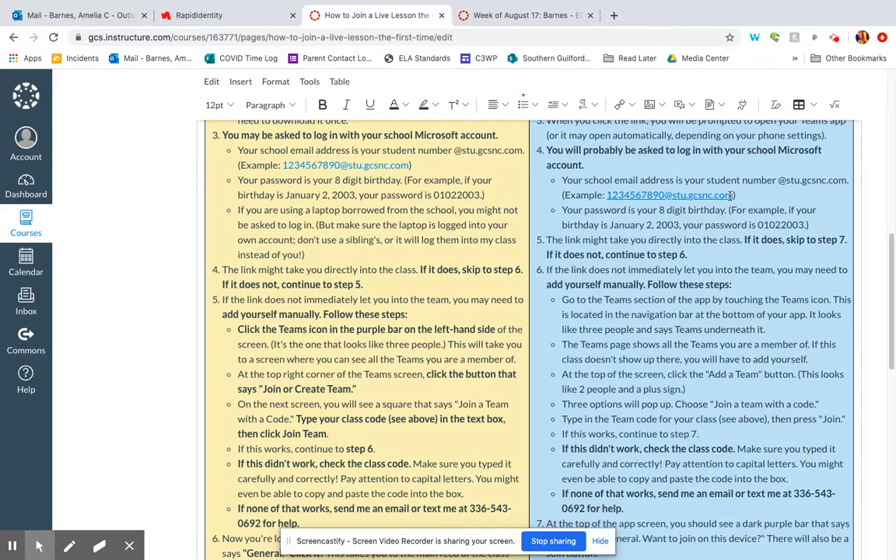
{"action": "scroll", "coordinate": [661, 255], "scroll_direction": "down", "scroll_amount": 2}
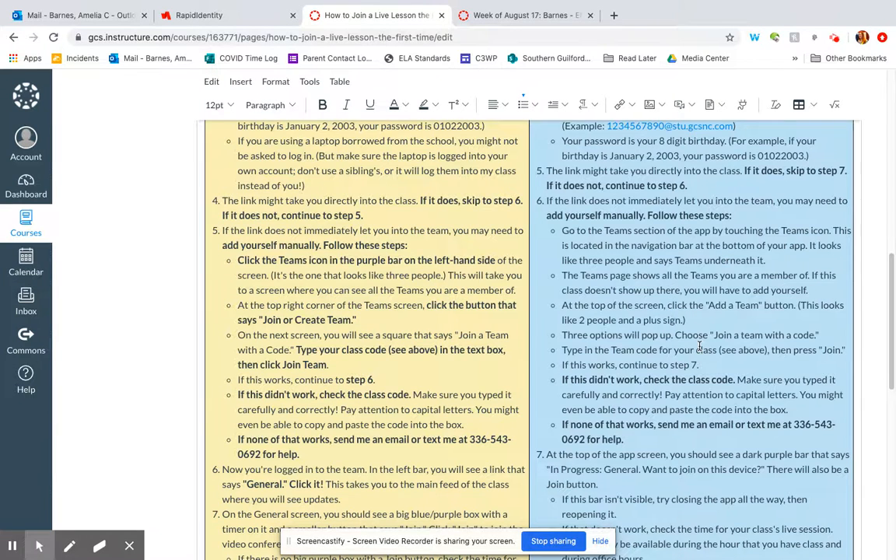
{"action": "scroll", "coordinate": [699, 346], "scroll_direction": "down", "scroll_amount": 3}
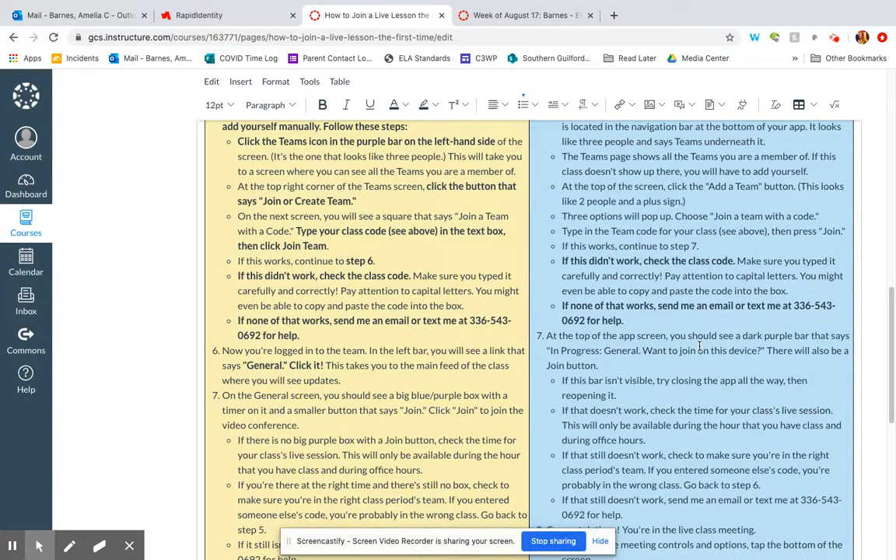
{"action": "scroll", "coordinate": [699, 345], "scroll_direction": "down", "scroll_amount": 1}
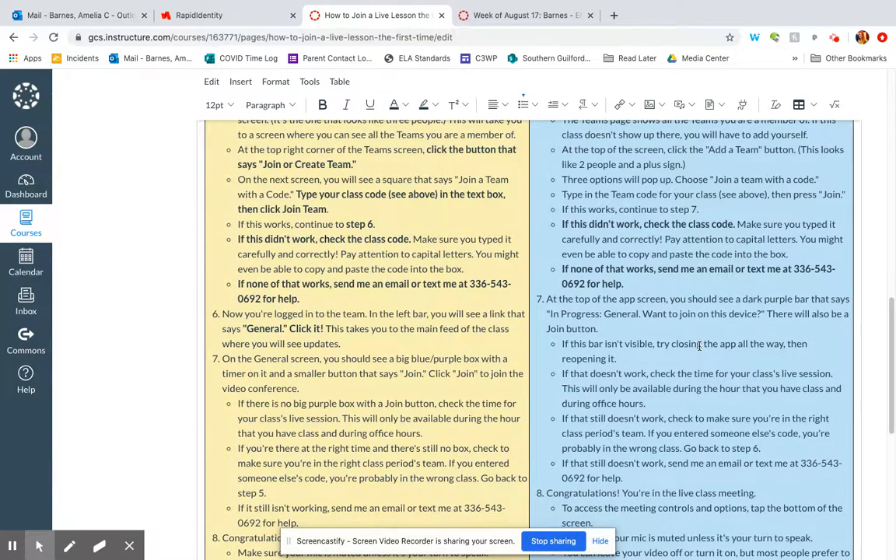
{"action": "scroll", "coordinate": [699, 345], "scroll_direction": "down", "scroll_amount": 1}
{"action": "scroll", "coordinate": [699, 345], "scroll_direction": "up", "scroll_amount": 1}
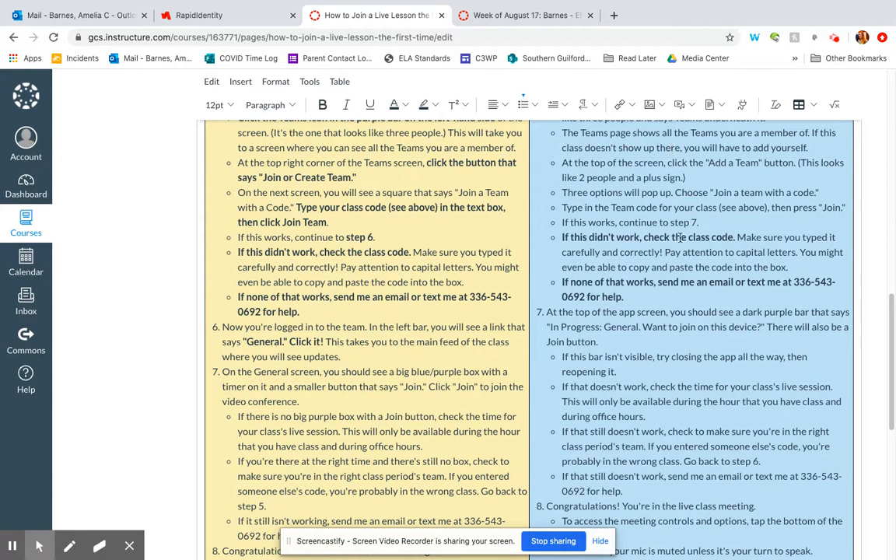
{"action": "scroll", "coordinate": [678, 249], "scroll_direction": "down", "scroll_amount": 1}
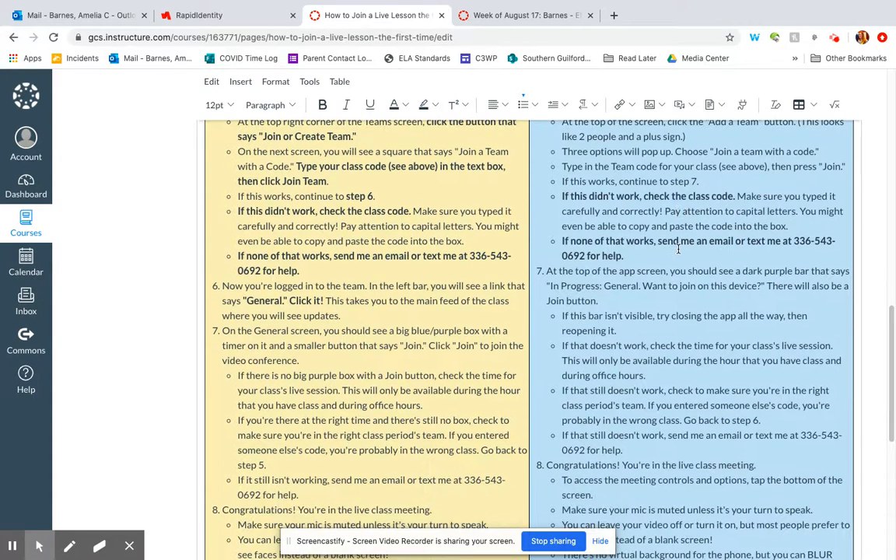
{"action": "scroll", "coordinate": [678, 249], "scroll_direction": "down", "scroll_amount": 1}
{"action": "scroll", "coordinate": [678, 248], "scroll_direction": "down", "scroll_amount": 8}
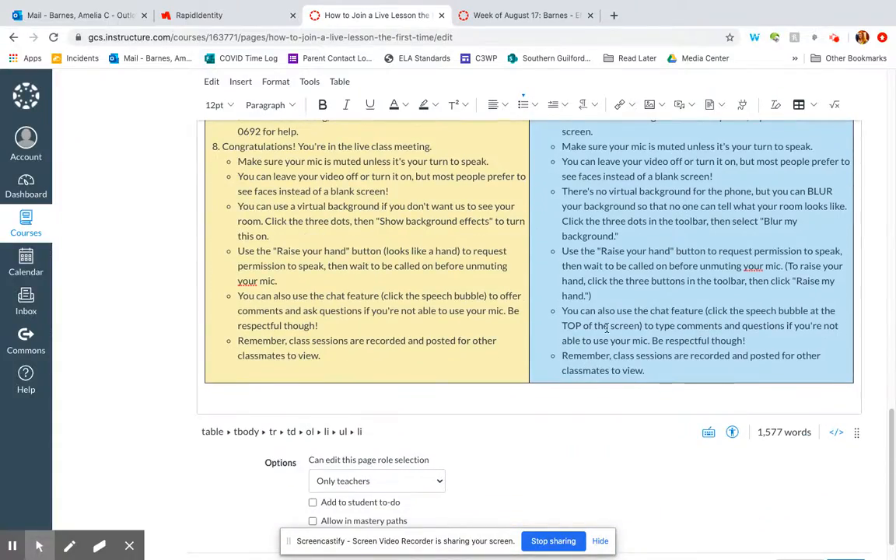
{"action": "scroll", "coordinate": [606, 327], "scroll_direction": "up", "scroll_amount": 20}
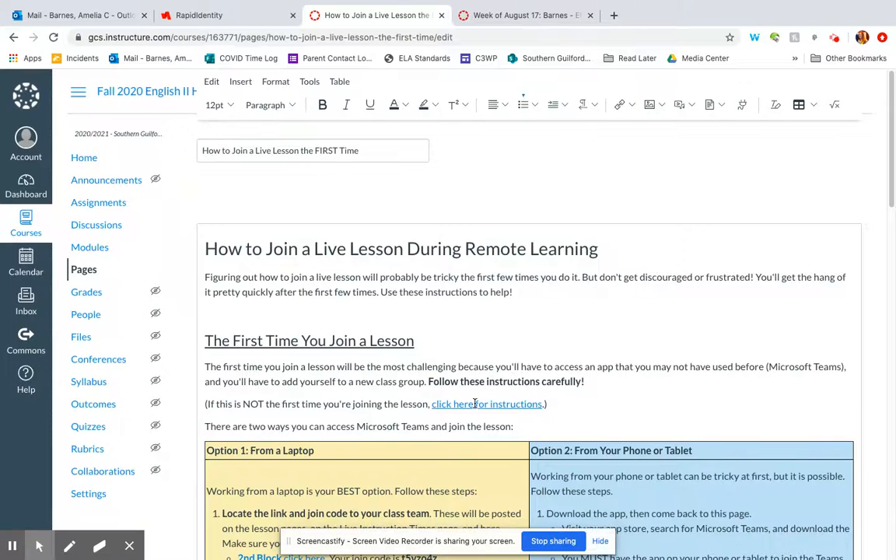
Open Pages in a new tab and follow Live Teaching Times to the 'Every time after the first time' page.
{"action": "left_click", "coordinate": [475, 404]}
{"action": "left_click", "coordinate": [562, 408]}
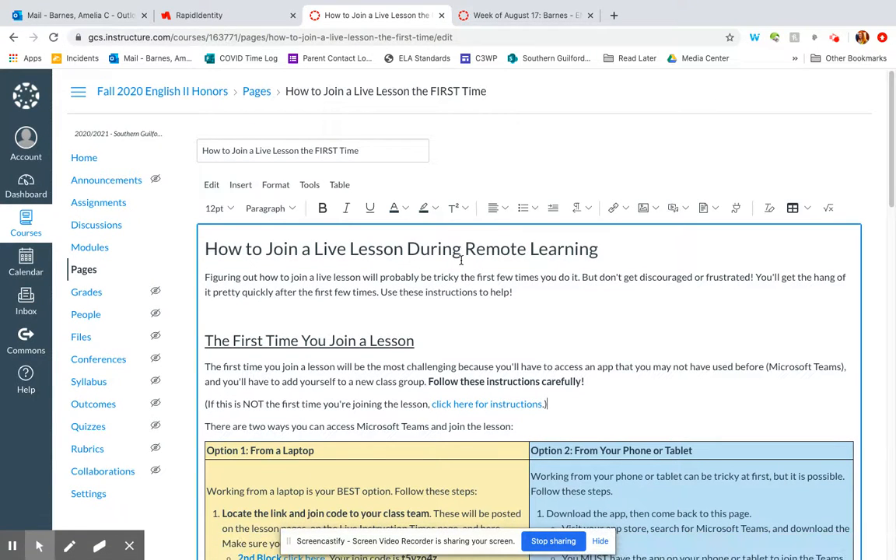
{"action": "right_click", "coordinate": [80, 272]}
{"action": "left_click", "coordinate": [101, 278]}
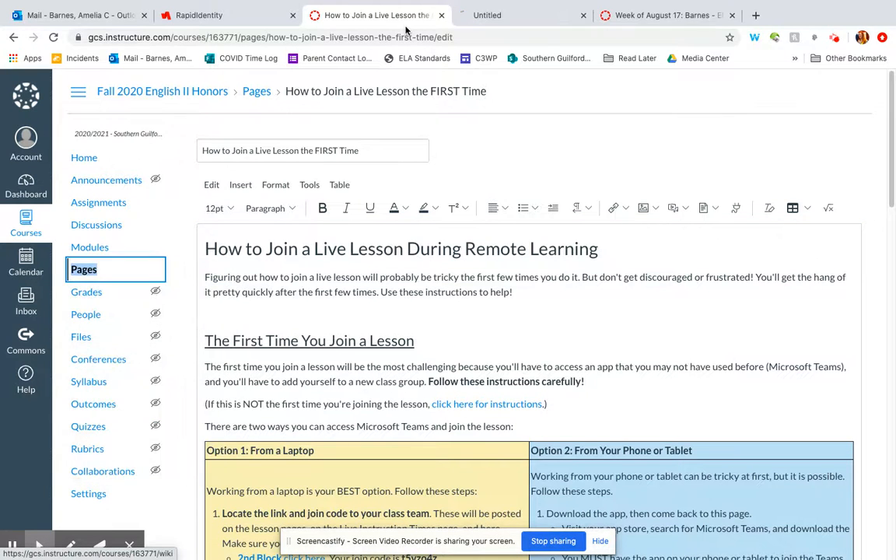
{"action": "left_click", "coordinate": [467, 14]}
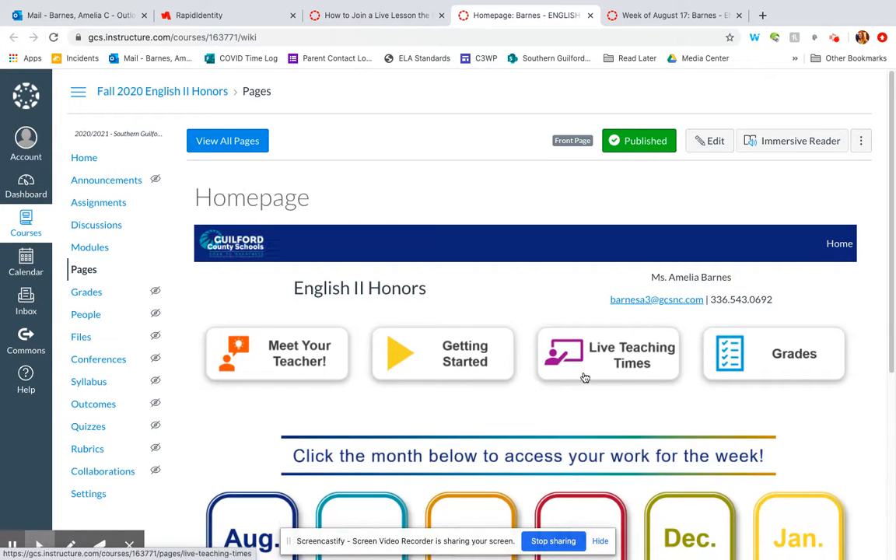
{"action": "scroll", "coordinate": [583, 377], "scroll_direction": "down", "scroll_amount": 1}
{"action": "left_click", "coordinate": [627, 281]}
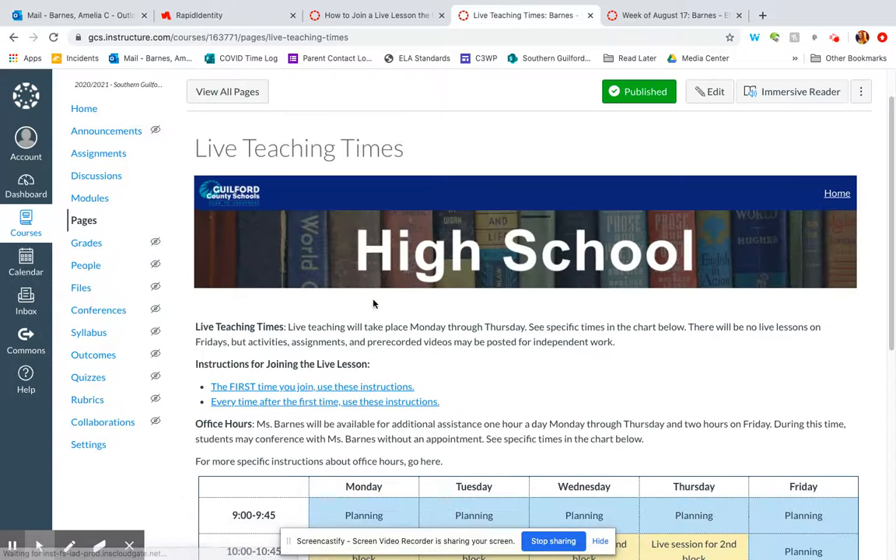
{"action": "left_click", "coordinate": [333, 402]}
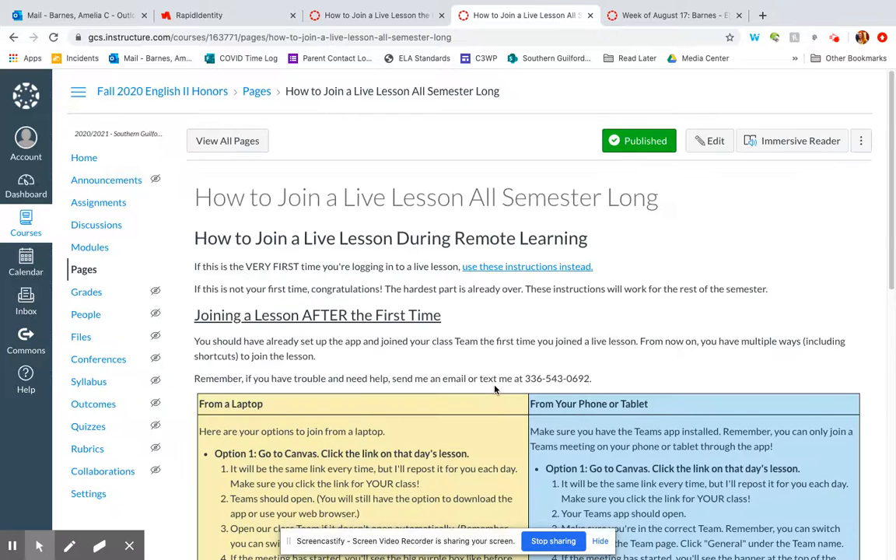
{"action": "scroll", "coordinate": [495, 389], "scroll_direction": "down", "scroll_amount": 1}
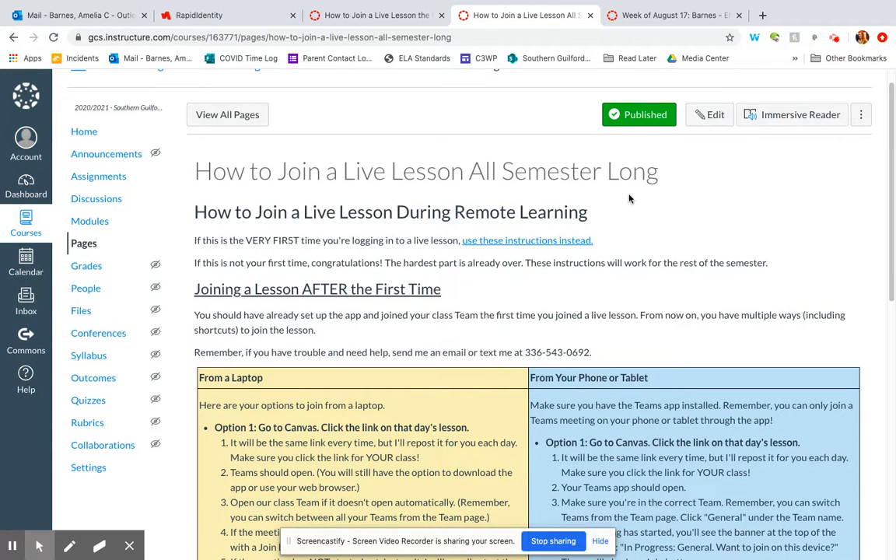
{"action": "scroll", "coordinate": [548, 241], "scroll_direction": "down", "scroll_amount": 2}
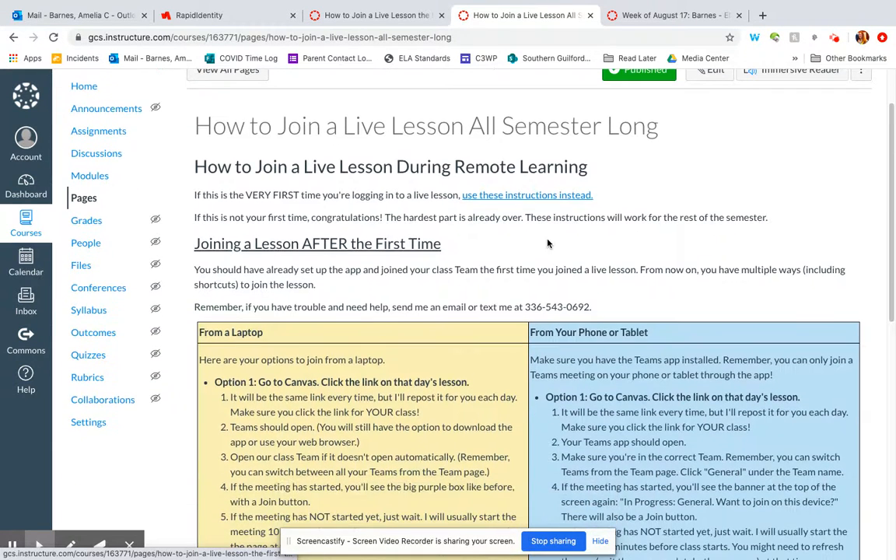
{"action": "scroll", "coordinate": [345, 247], "scroll_direction": "down", "scroll_amount": 5}
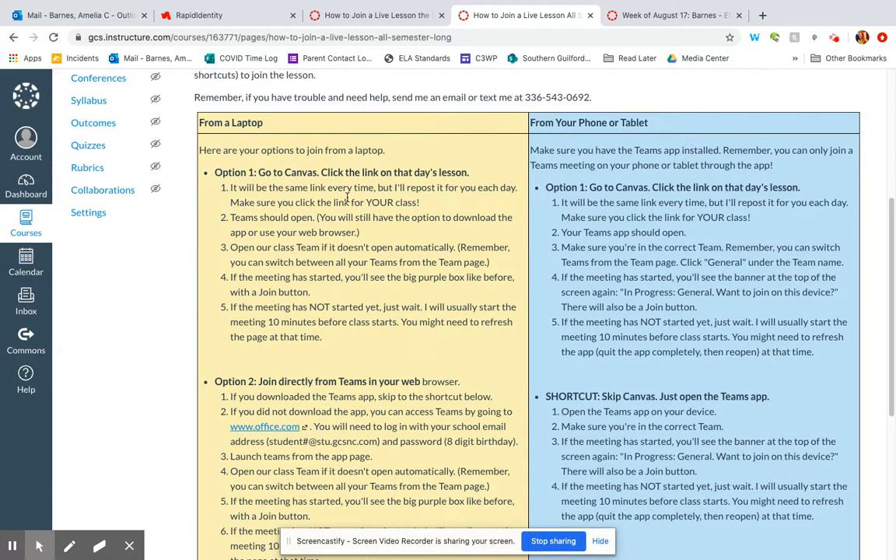
{"action": "scroll", "coordinate": [721, 187], "scroll_direction": "down", "scroll_amount": 3}
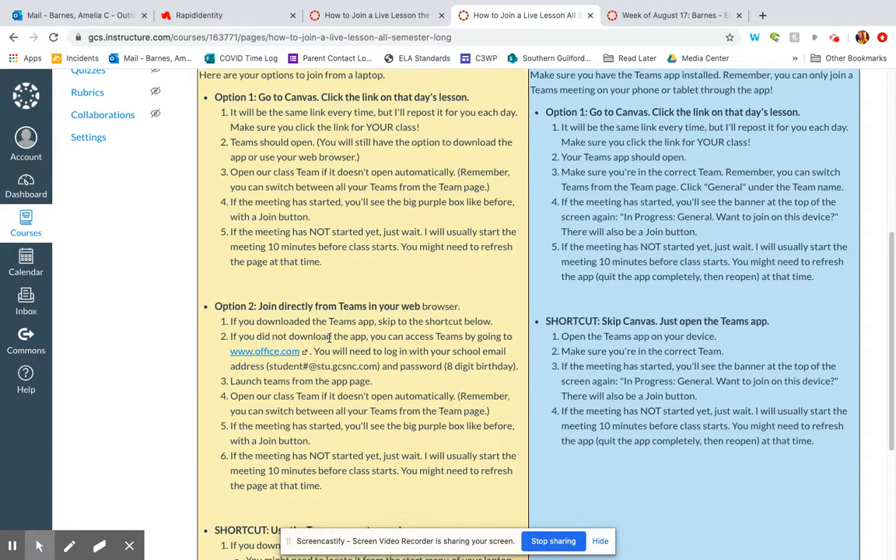
{"action": "scroll", "coordinate": [333, 397], "scroll_direction": "down", "scroll_amount": 3}
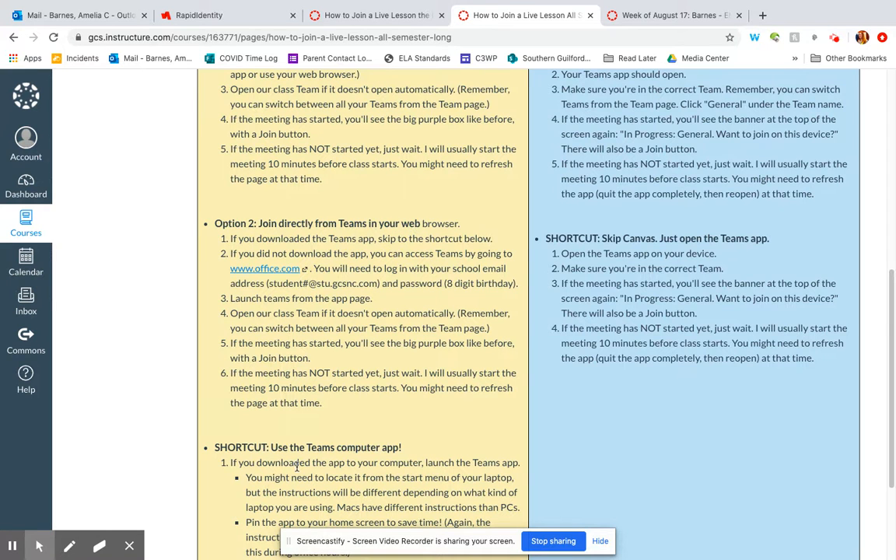
{"action": "scroll", "coordinate": [269, 420], "scroll_direction": "down", "scroll_amount": 5}
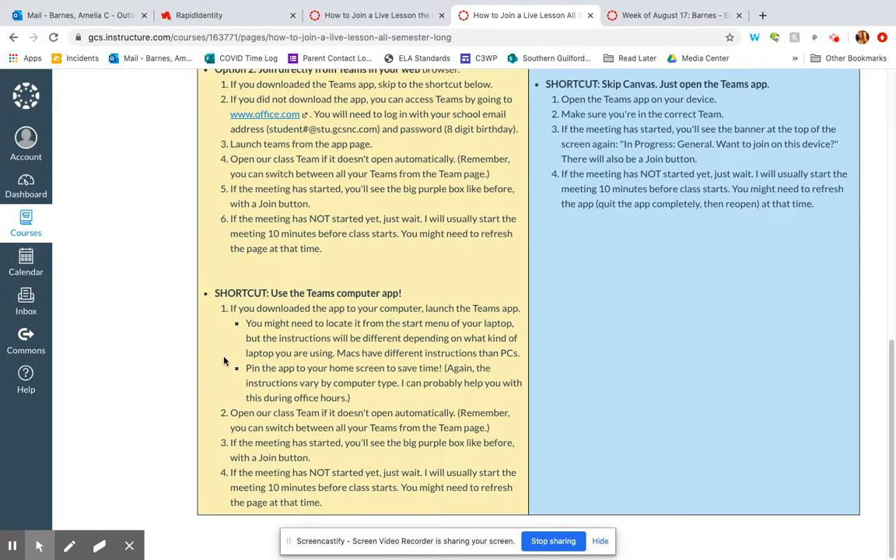
{"action": "scroll", "coordinate": [414, 367], "scroll_direction": "up", "scroll_amount": 4}
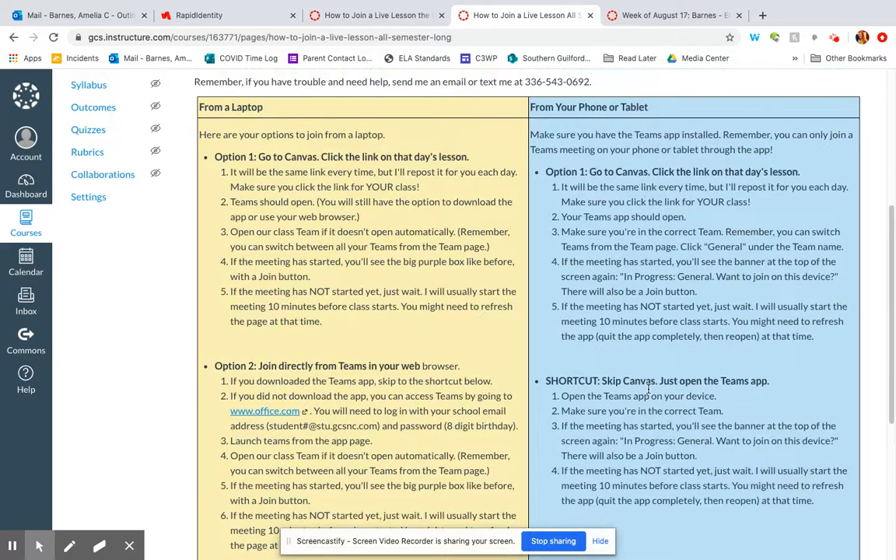
{"action": "scroll", "coordinate": [648, 389], "scroll_direction": "down", "scroll_amount": 1}
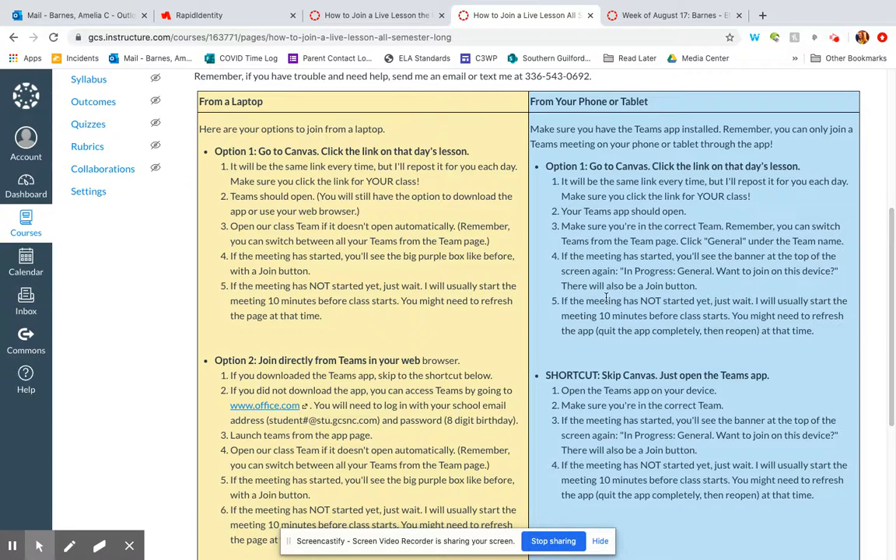
{"action": "scroll", "coordinate": [650, 249], "scroll_direction": "down", "scroll_amount": 2}
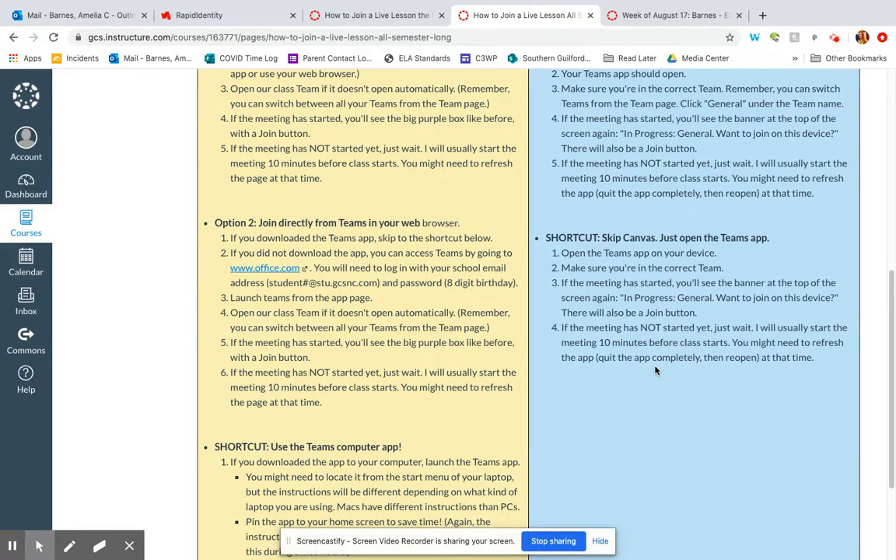
{"action": "scroll", "coordinate": [656, 371], "scroll_direction": "down", "scroll_amount": 1}
{"action": "scroll", "coordinate": [656, 371], "scroll_direction": "up", "scroll_amount": 8}
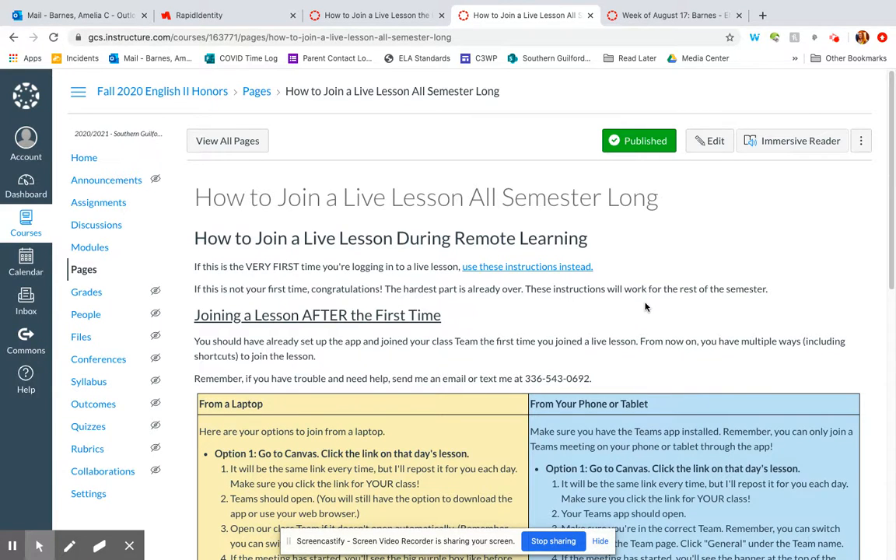
{"action": "scroll", "coordinate": [645, 307], "scroll_direction": "down", "scroll_amount": 3}
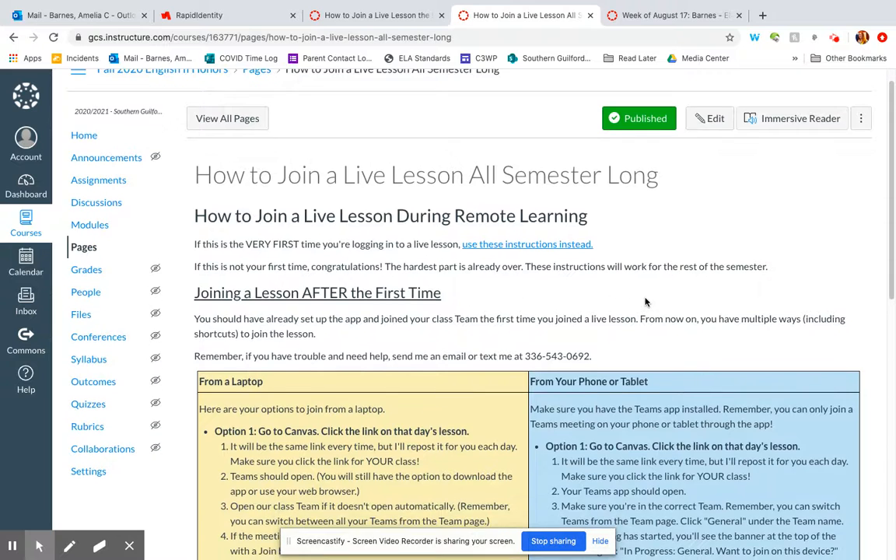
{"action": "scroll", "coordinate": [645, 298], "scroll_direction": "down", "scroll_amount": 2}
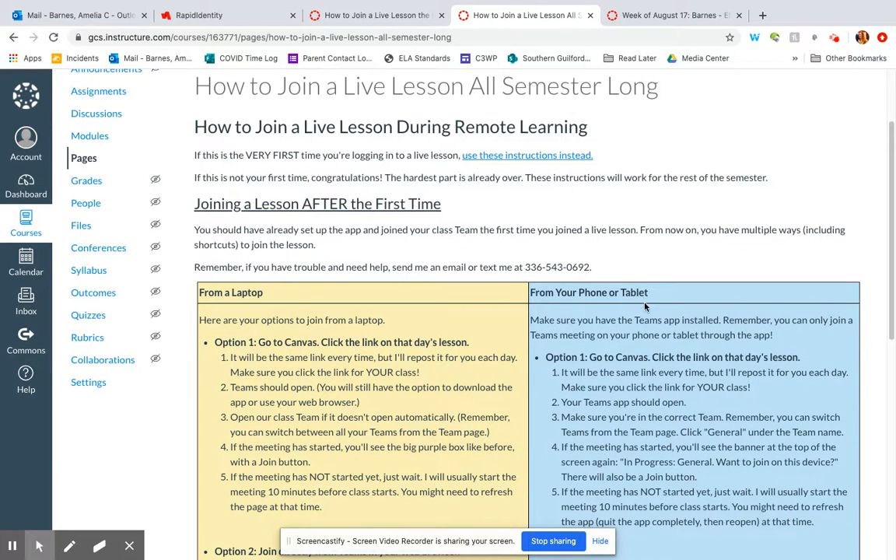